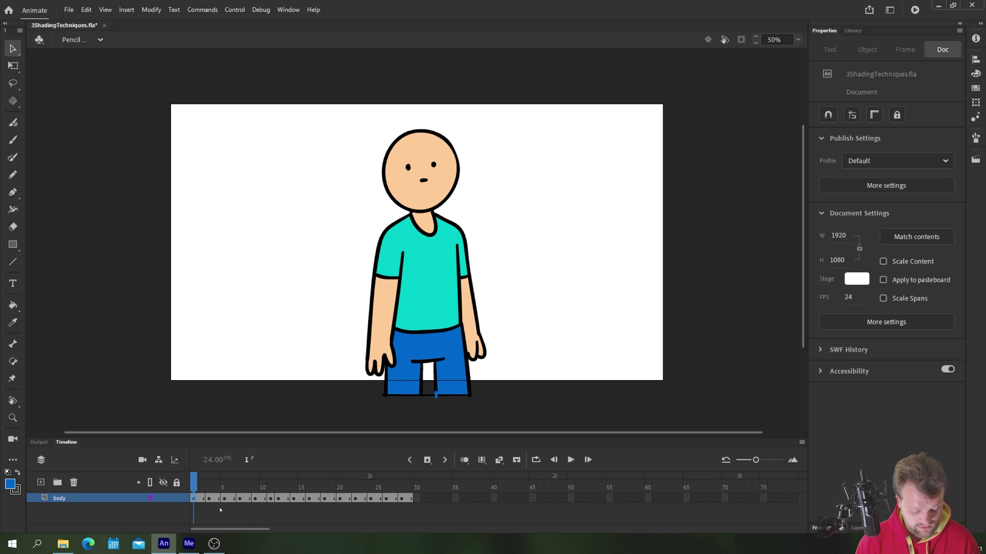
Play the body animation, return to frame 1, and check the character artwork by selecting and deselecting it.
key("Return")
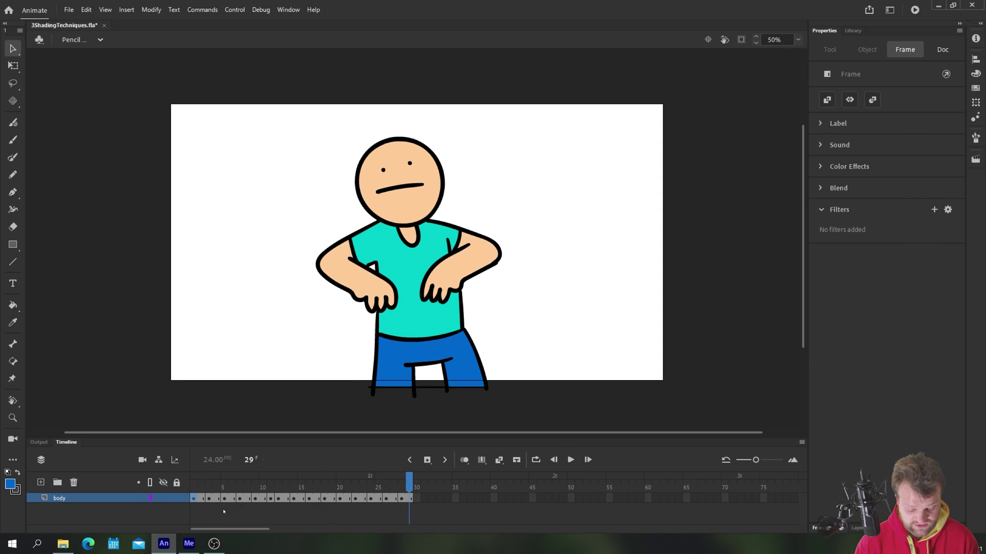
key("shift+comma")
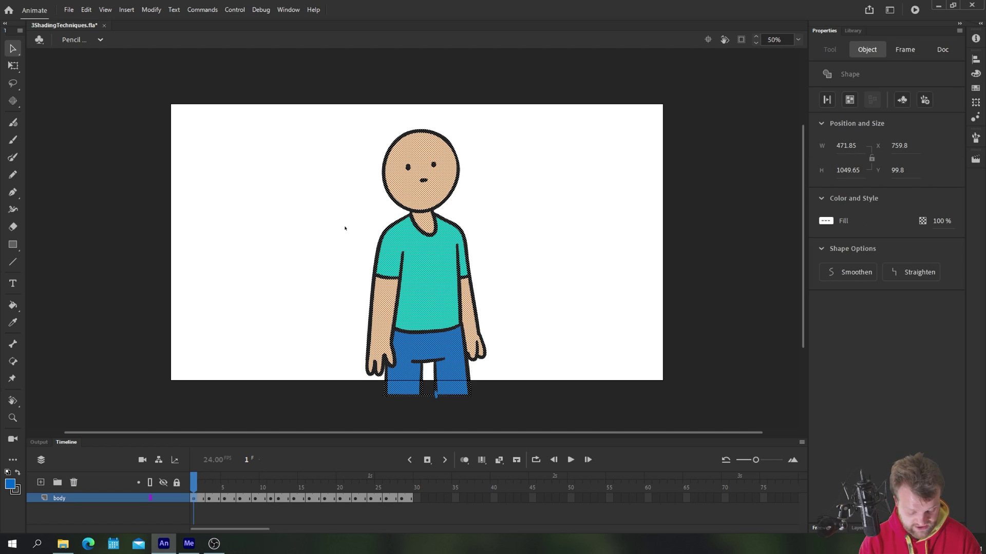
left_click(308, 183)
left_click_drag(514, 426, 274, 97)
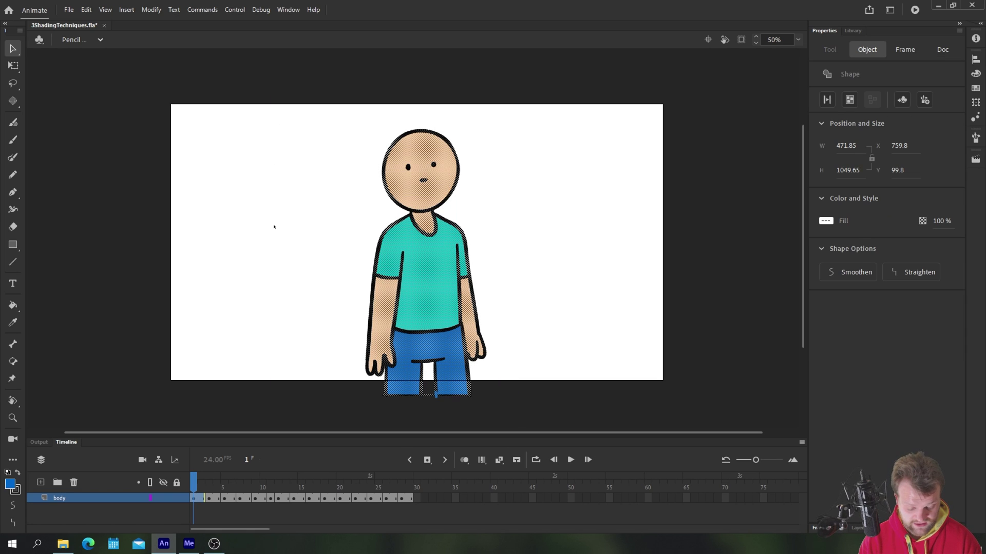
left_click(239, 353)
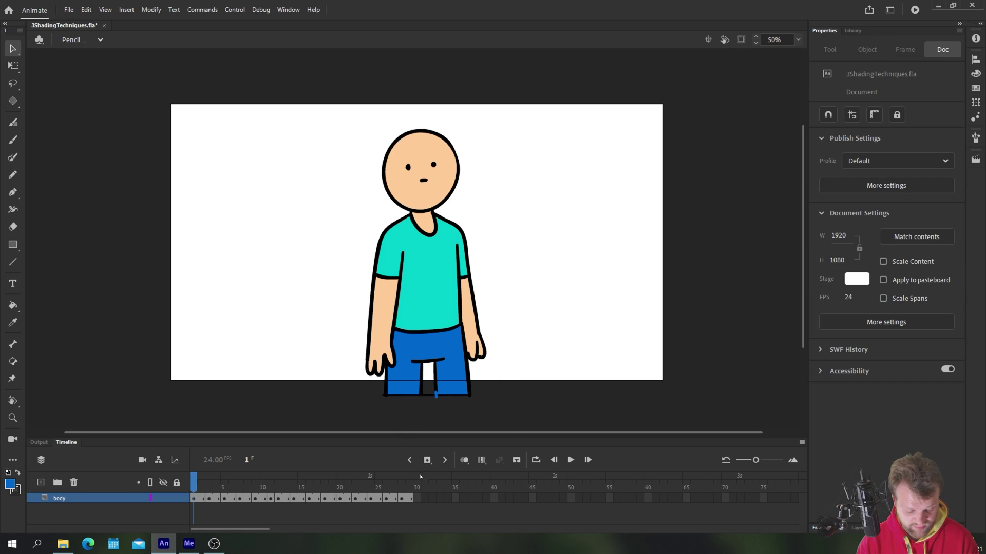
Set the Pencil stroke to red and draw a curved shading line down the left side of the head.
key("y")
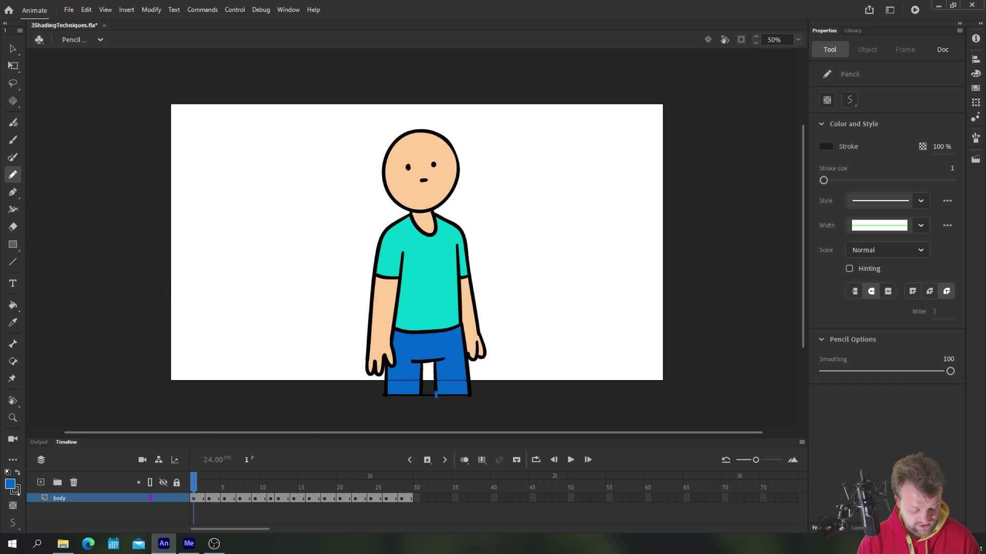
left_click(17, 491)
left_click(44, 410)
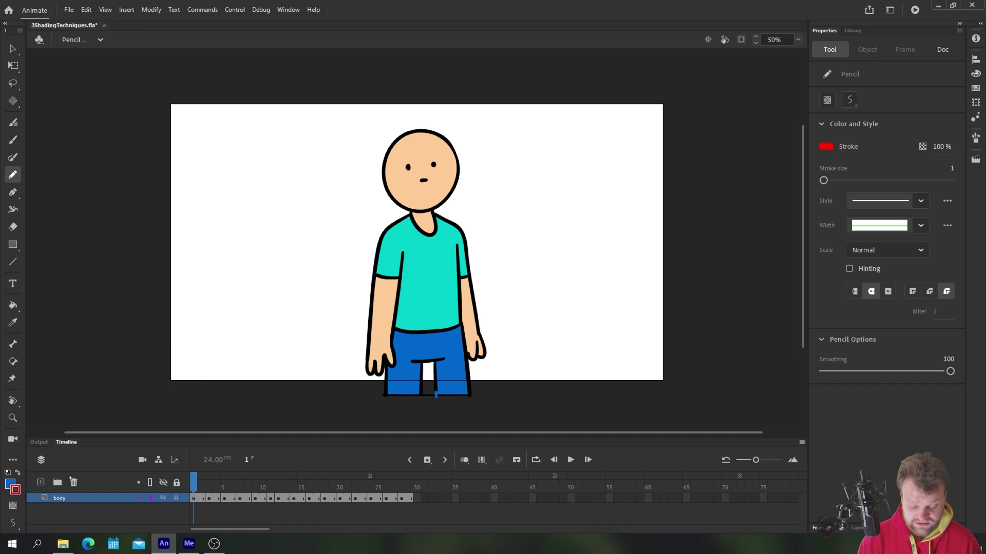
key("ctrl+=")
left_click_drag(266, 177, 251, 298)
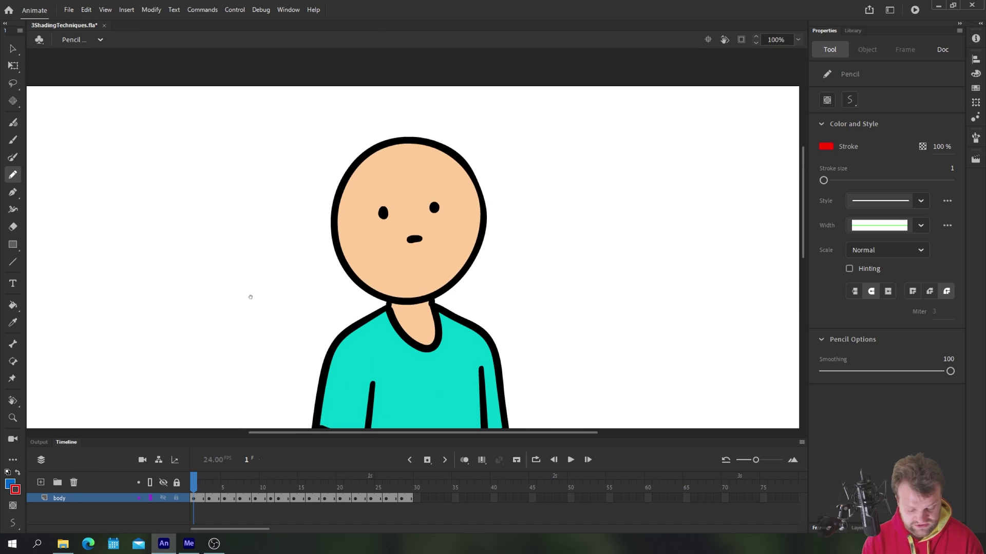
mouse_move(386, 124)
left_mouse_down()
mouse_move(358, 172)
mouse_move(354, 219)
mouse_move(363, 264)
mouse_move(383, 303)
left_mouse_up()
left_click_drag(258, 317, 255, 246)
mouse_move(352, 108)
left_mouse_down()
mouse_move(345, 103)
mouse_move(351, 174)
left_mouse_up()
key("ctrl+z")
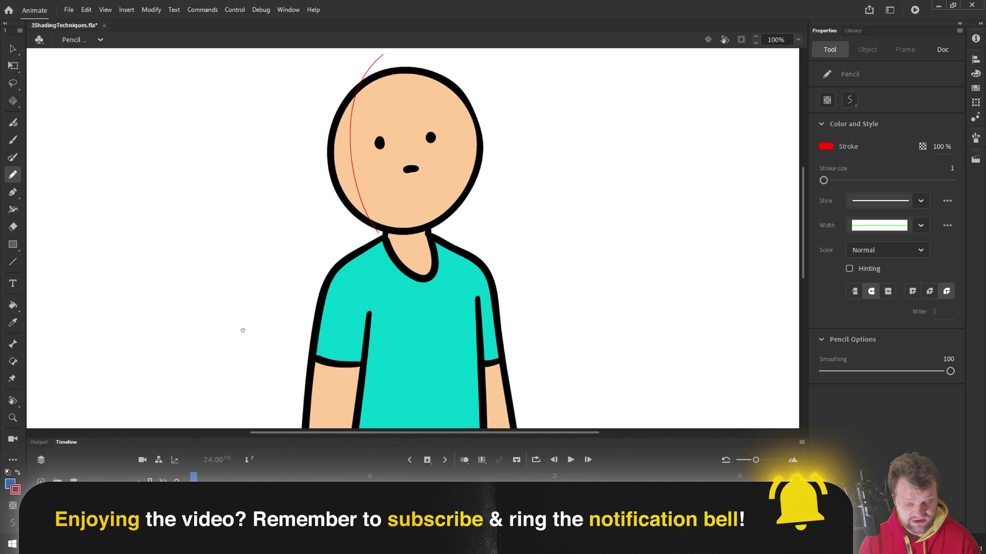
Draw red shading lines from the collar down the left shoulder and arm, and down the left trouser leg.
left_click_drag(242, 330, 237, 282)
left_click_drag(302, 128, 300, 185)
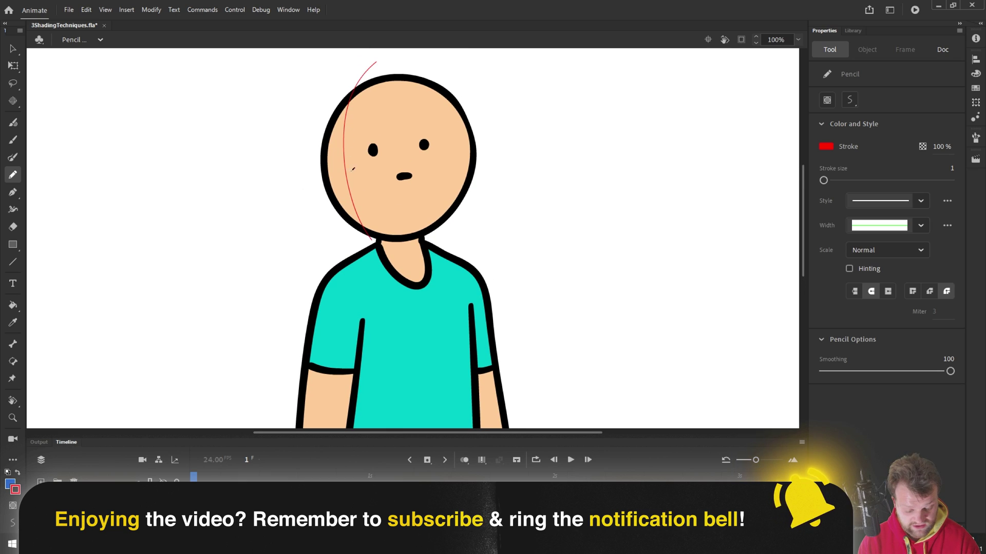
left_click_drag(317, 306, 321, 211)
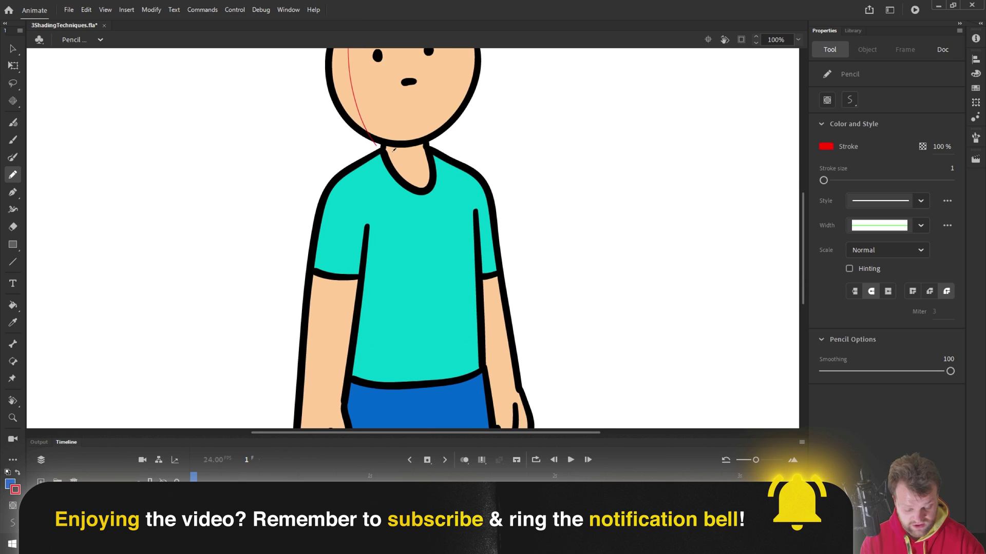
mouse_move(404, 147)
left_mouse_down()
mouse_move(340, 197)
mouse_move(321, 264)
mouse_move(304, 429)
left_mouse_up()
left_click_drag(231, 337, 251, 188)
key("ctrl+z")
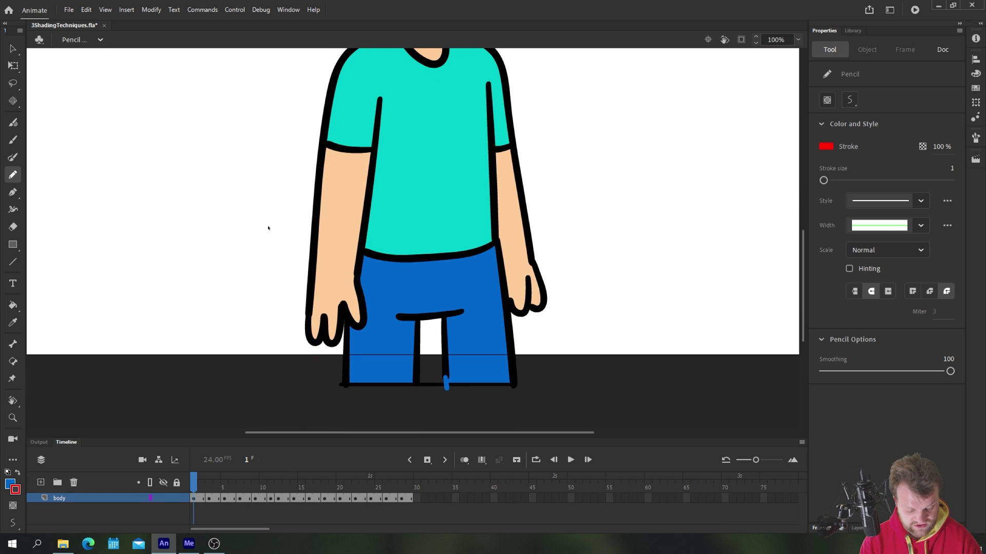
left_click_drag(254, 125, 260, 180)
mouse_move(413, 80)
left_mouse_down()
mouse_move(376, 105)
mouse_move(351, 162)
mouse_move(325, 410)
left_mouse_up()
left_click_drag(259, 353, 229, 253)
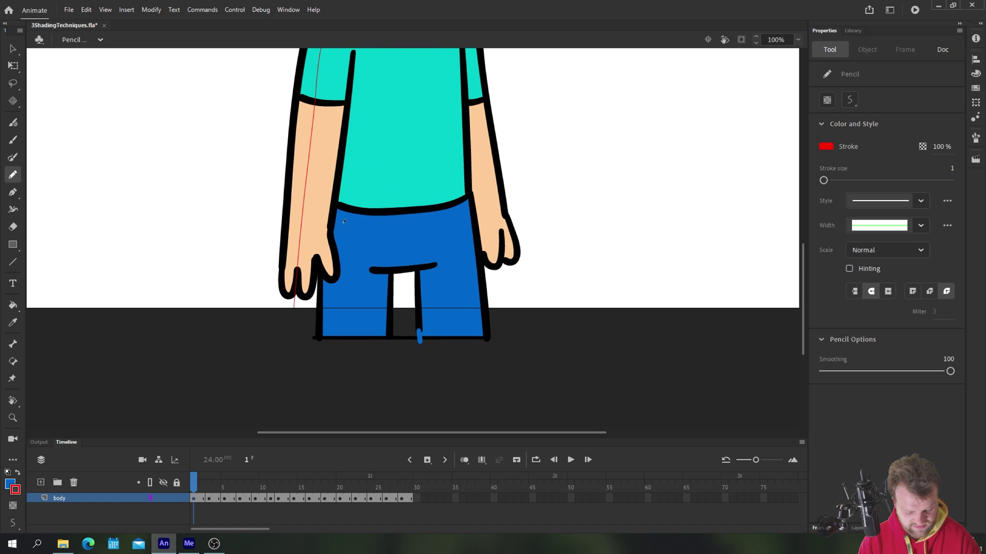
left_click_drag(345, 237, 354, 184)
Draw red highlight lines down the right side of the head and from the collar along the right shoulder and arm.
scroll(277, 164, "up", 5)
scroll(277, 165, "up", 3)
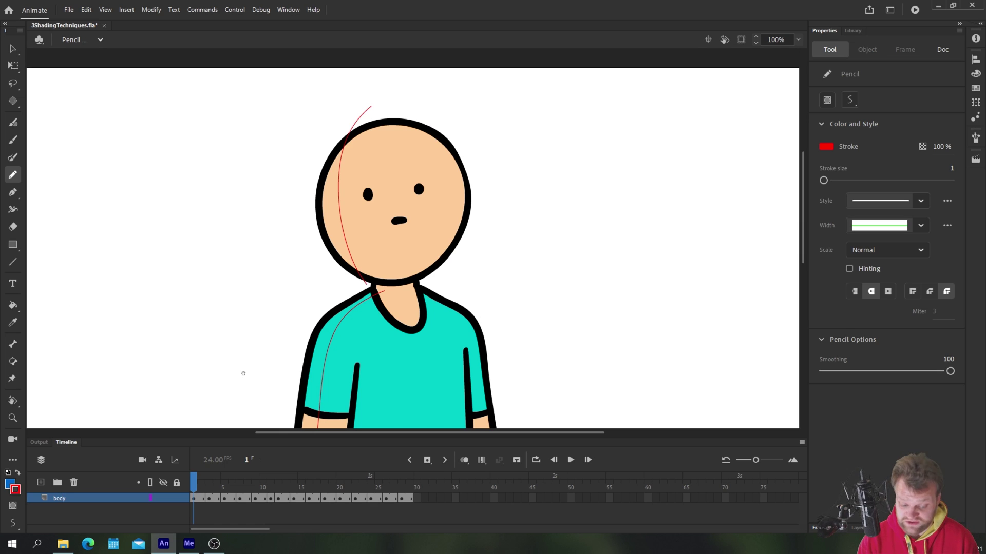
mouse_move(431, 112)
left_mouse_down()
mouse_move(457, 226)
mouse_move(444, 274)
left_mouse_up()
scroll(384, 161, "down", 3)
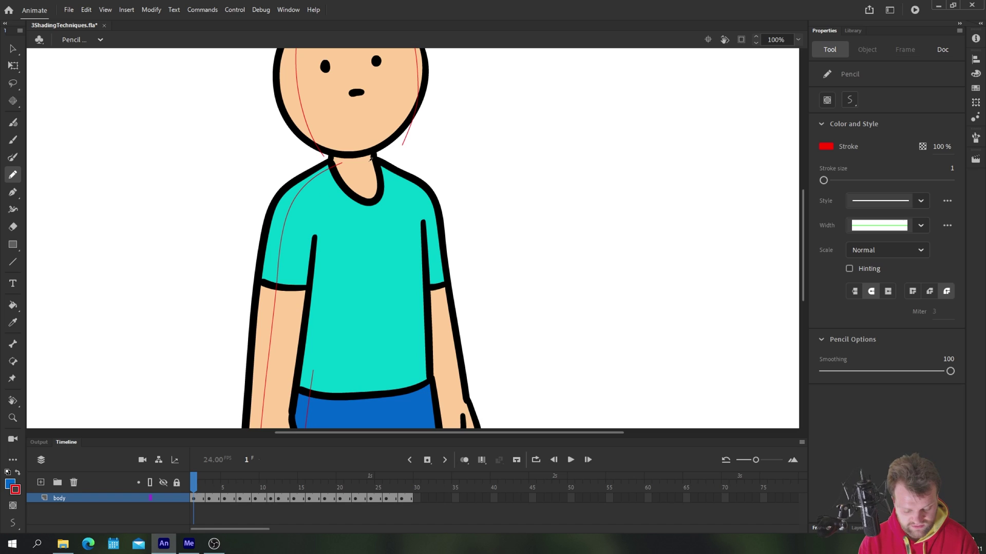
mouse_move(371, 158)
left_mouse_down()
mouse_move(424, 204)
mouse_move(437, 232)
mouse_move(465, 409)
left_mouse_up()
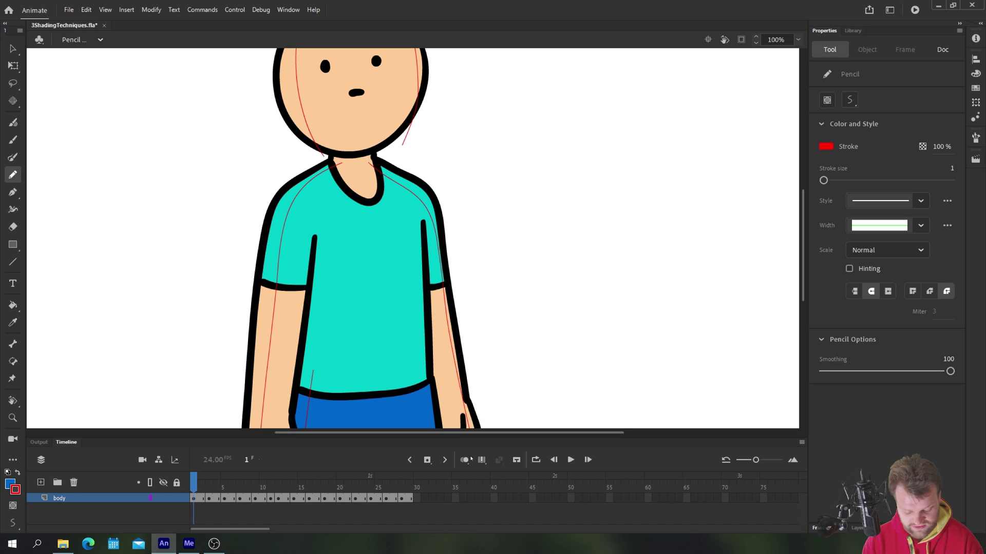
Draw a red highlight line on the right trouser leg and a shading line down the left side of the torso.
scroll(213, 323, "down", 4)
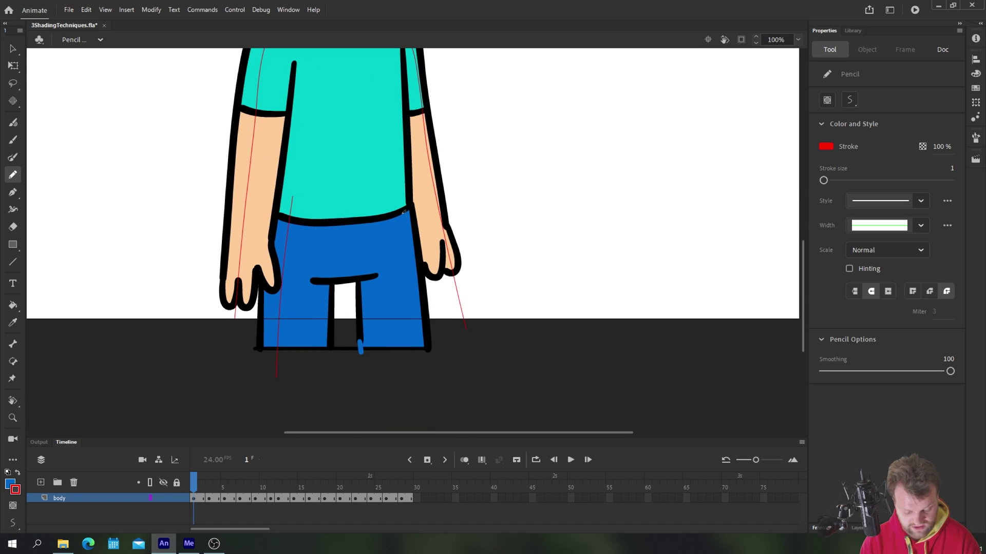
left_click_drag(409, 270, 404, 192)
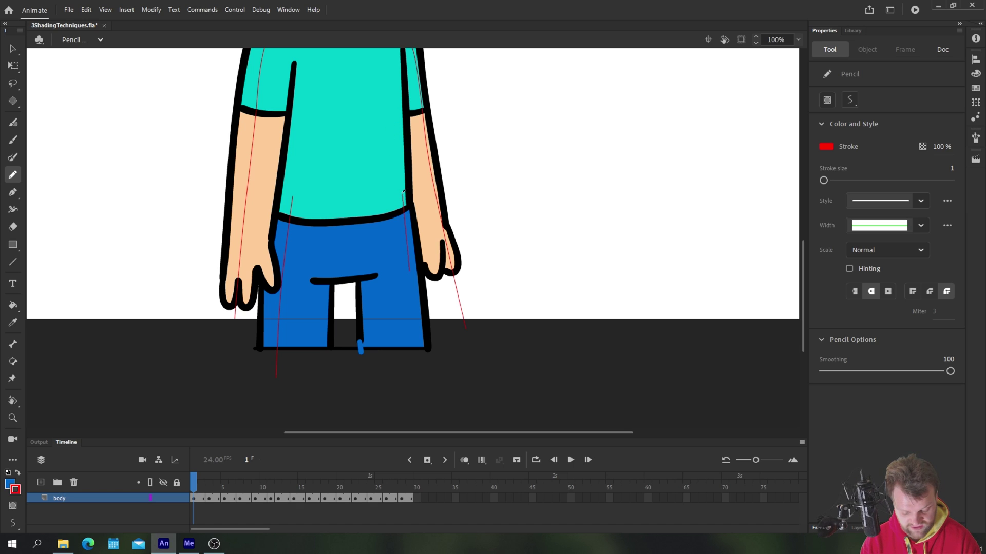
scroll(329, 278, "up", 2)
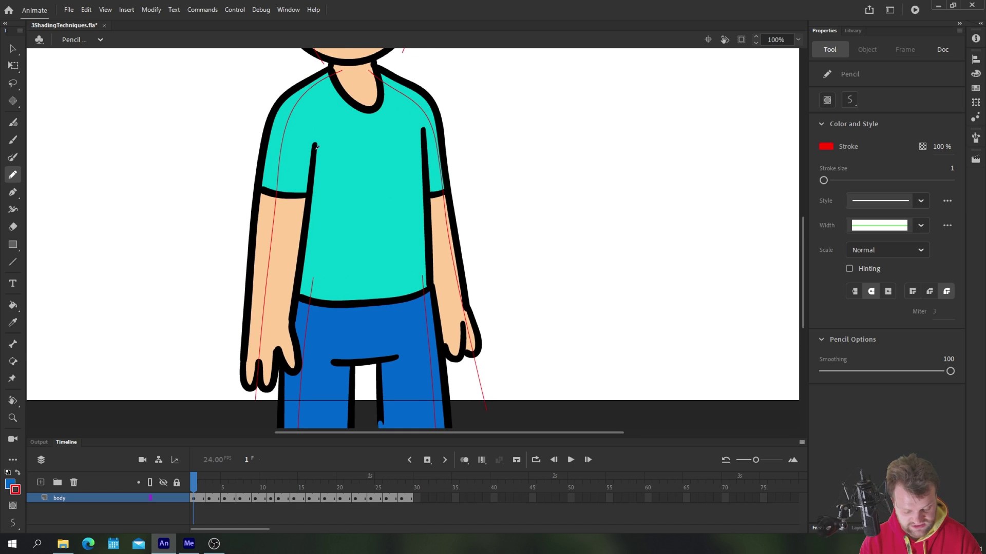
left_click_drag(316, 146, 310, 314)
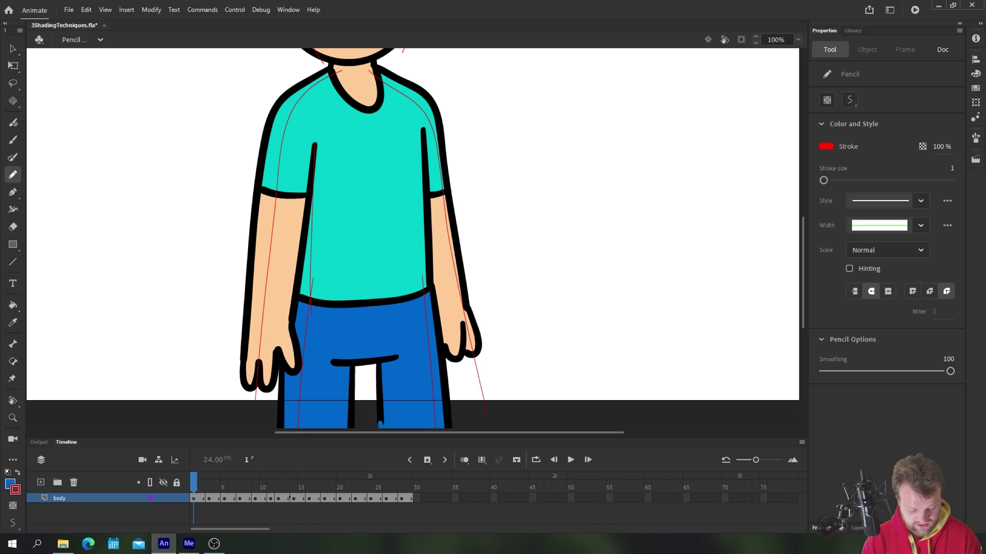
Fill the shadow areas on the shirt's left sleeve and left torso edge with dark teal-blue using the Paint Bucket.
key("ctrl+minus")
left_click_drag(247, 225, 248, 275)
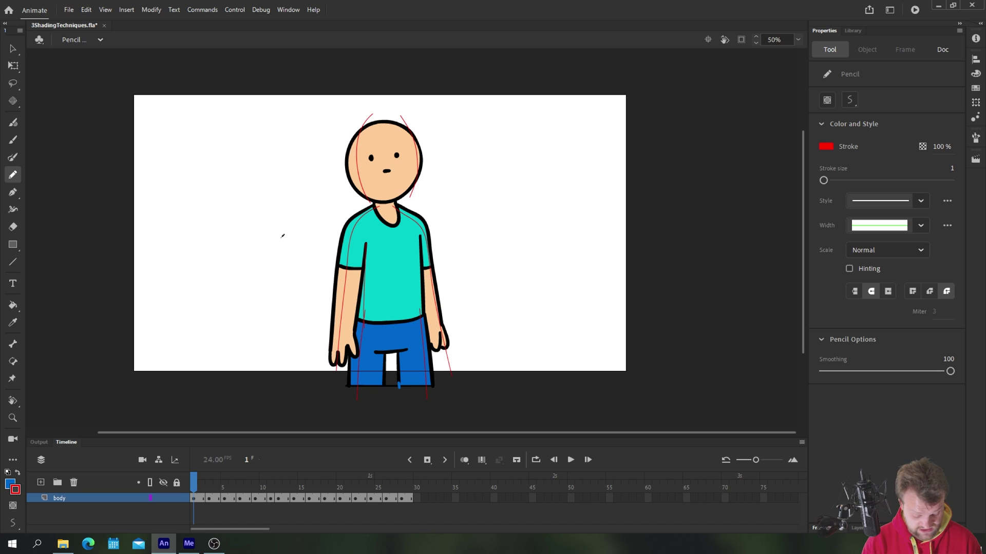
key("k")
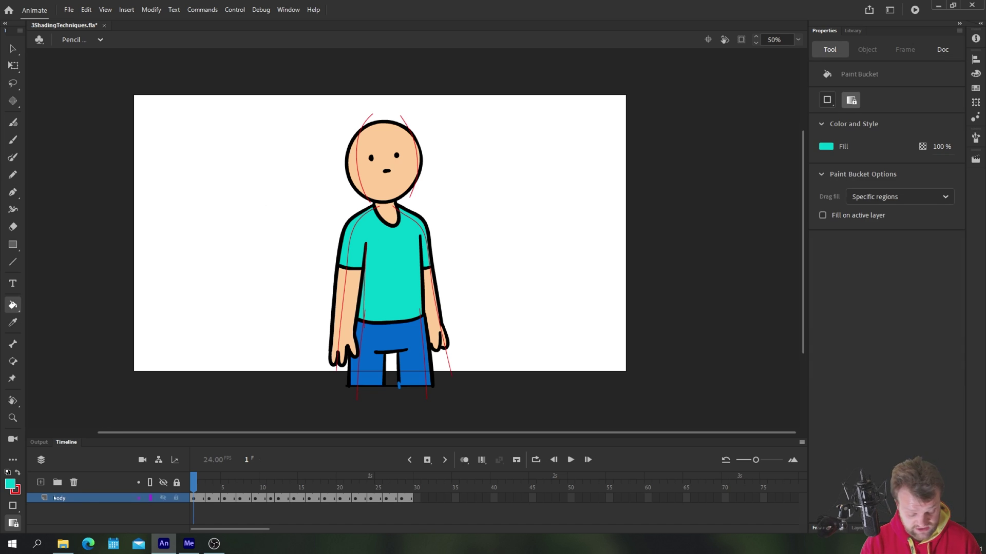
left_click(10, 485)
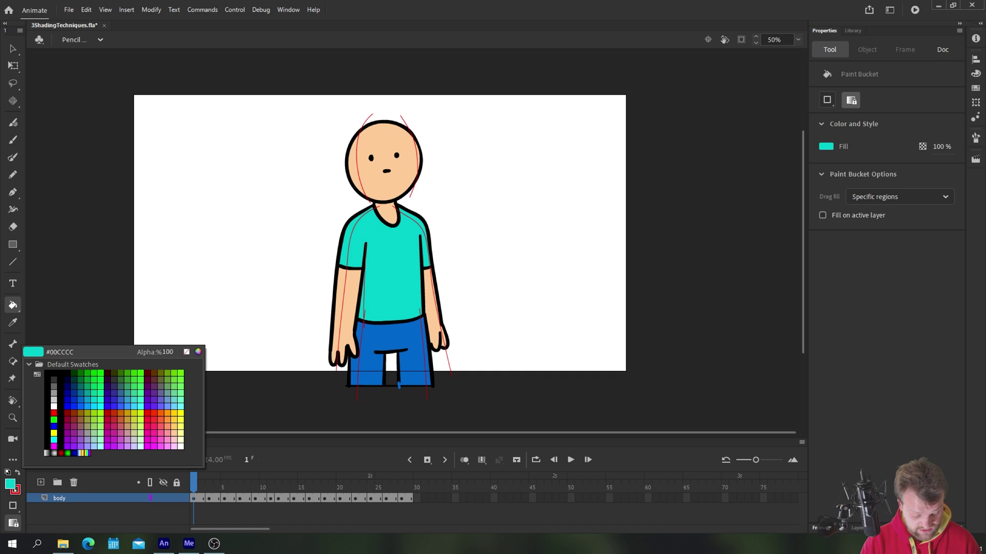
left_click(80, 393)
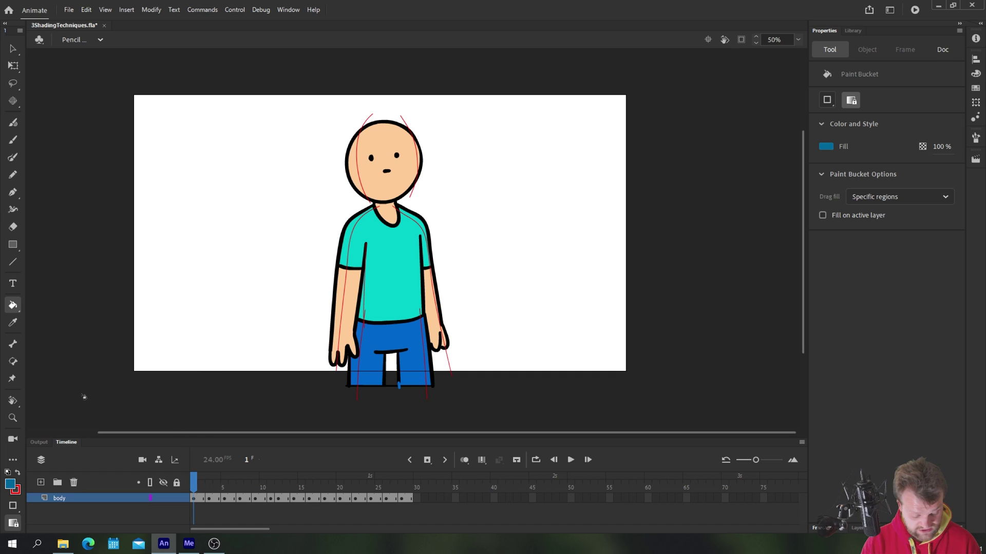
left_click(351, 234)
left_click(364, 316)
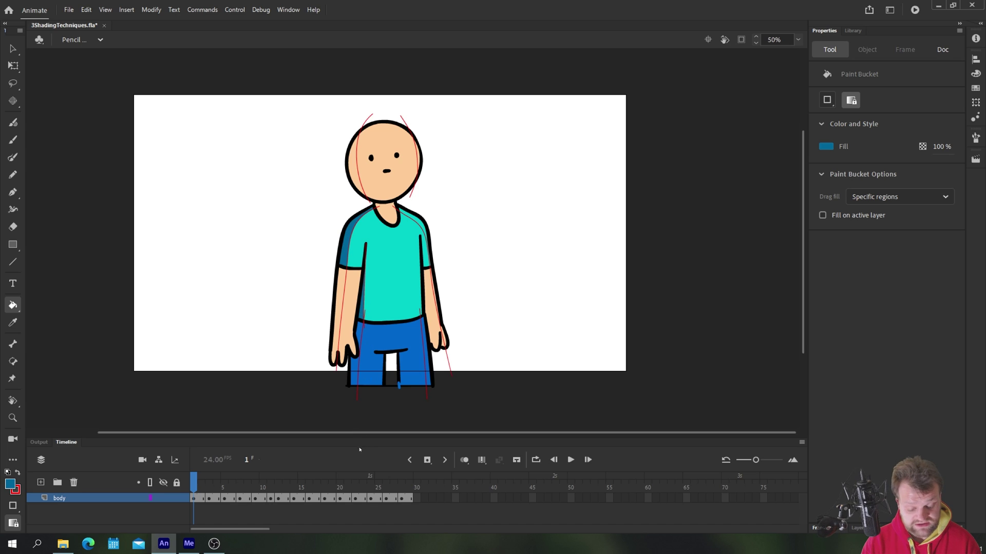
Fill the shadow strip along the left trouser leg with dark navy blue.
key("i")
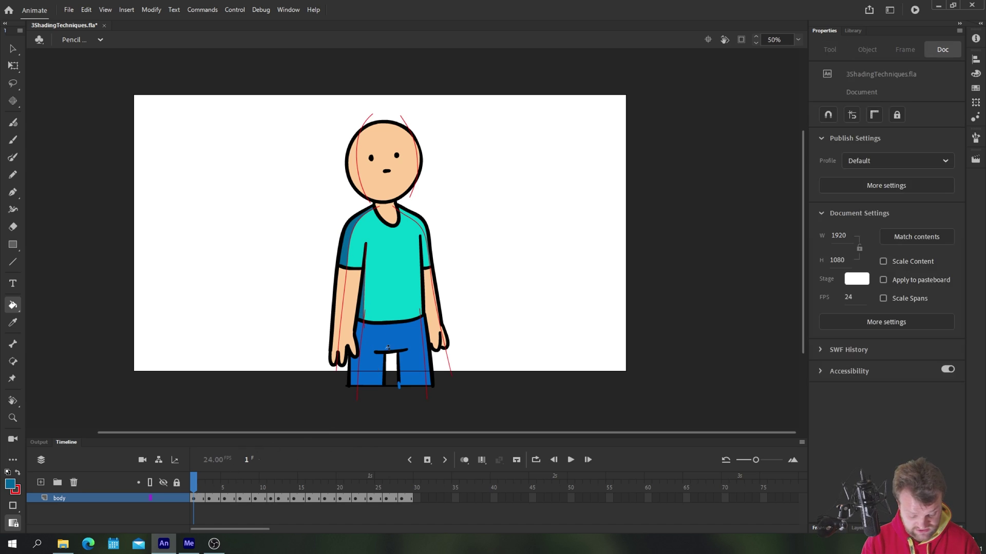
left_click(353, 379)
left_click(11, 484)
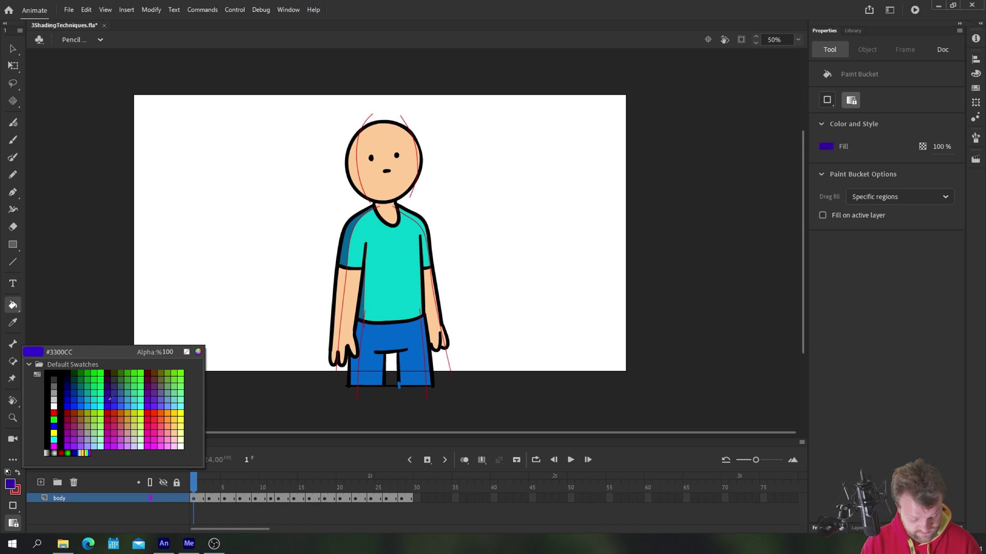
left_click(73, 386)
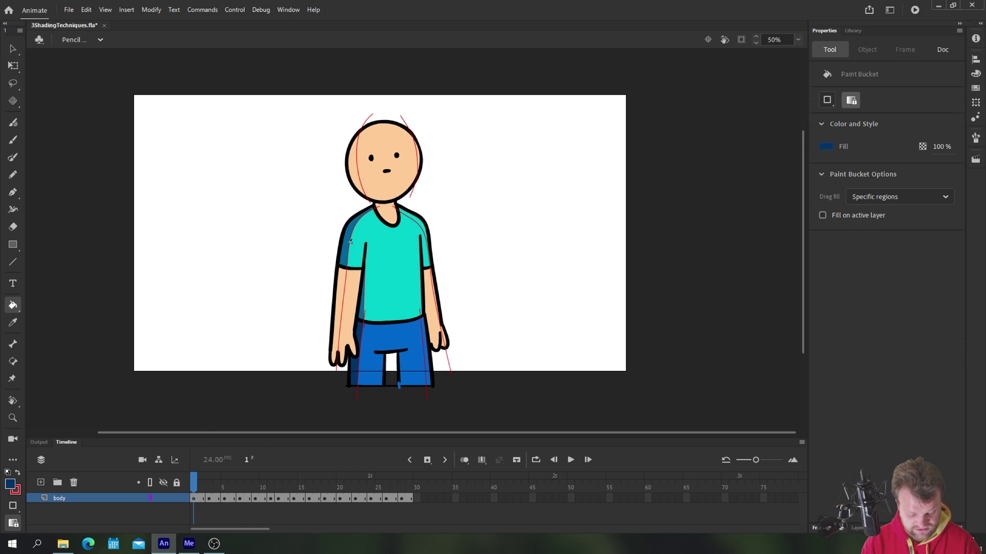
Fill the skin shadow areas on the left side of the head and left arm with #FF9966.
left_click(10, 484)
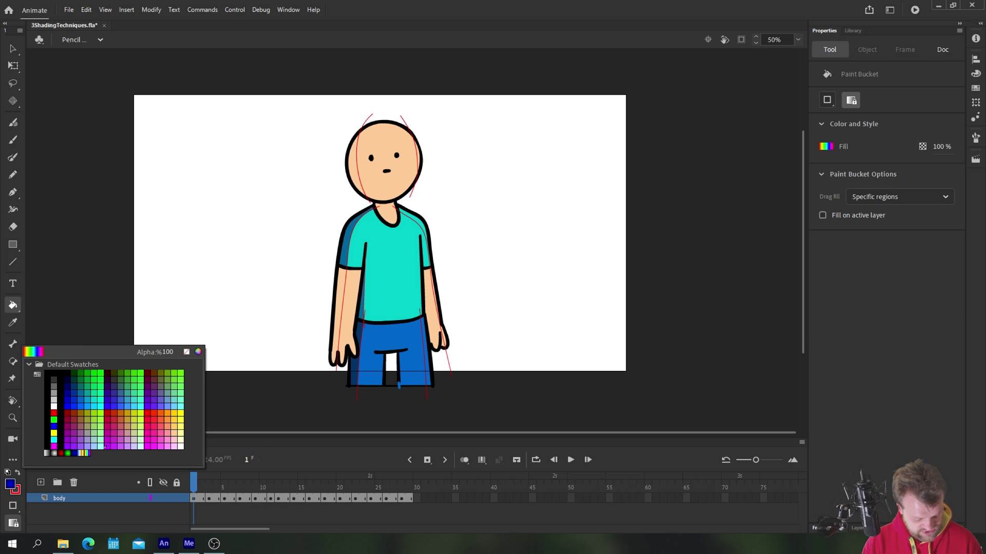
left_click(169, 424)
left_click(356, 176)
left_click(342, 287)
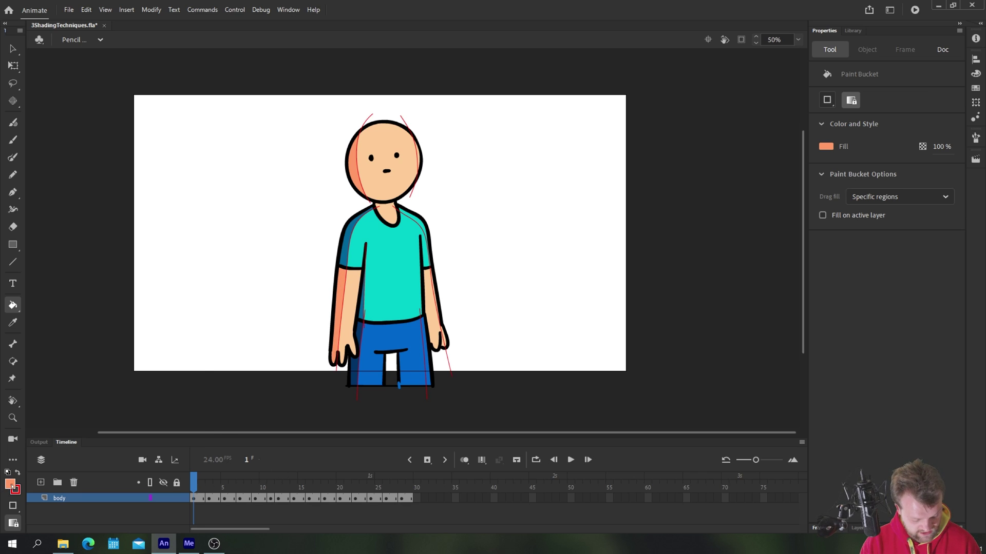
Fill the skin highlight areas on the right arm, right hand and right side of the head with #FFFFCC.
left_click(11, 485)
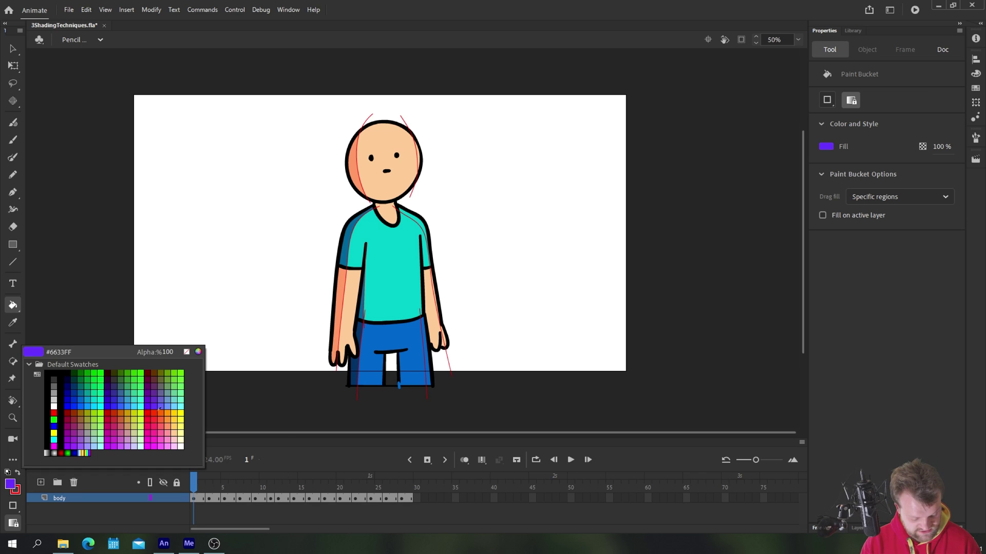
left_click(181, 439)
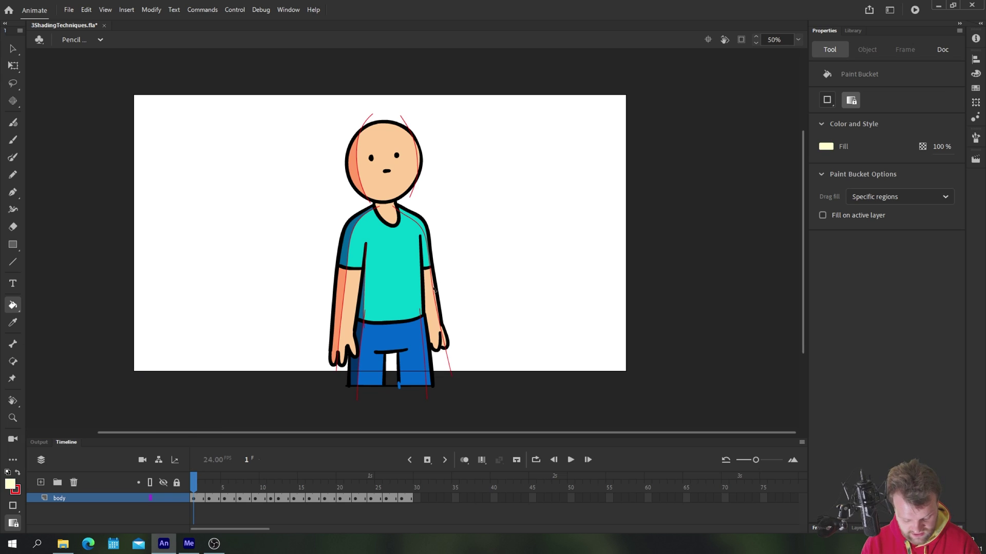
key("ctrl+=")
left_click_drag(375, 313, 253, 230)
left_click(408, 299)
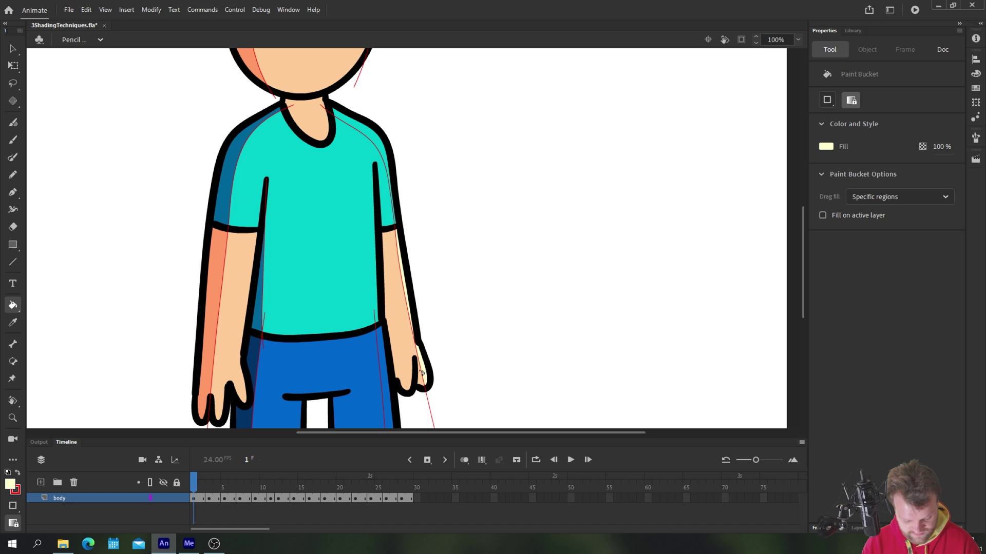
scroll(298, 227, "up", 5)
scroll(298, 227, "left", 1)
left_click(412, 156)
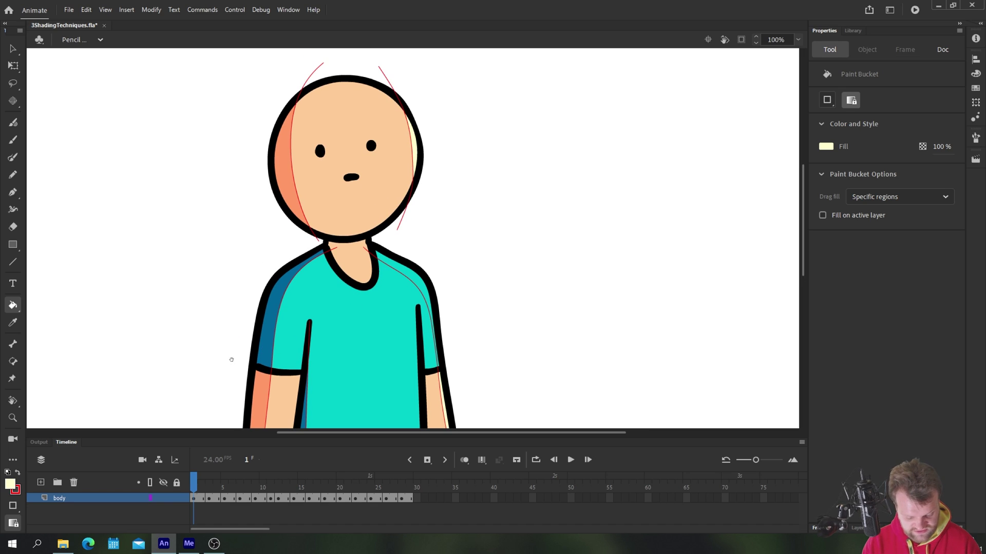
Fill the highlight area on the shirt's right shoulder with #00CCFF using the Paint Bucket.
scroll(231, 360, "down", 2)
scroll(231, 360, "right", 1)
key("i")
left_click(328, 367)
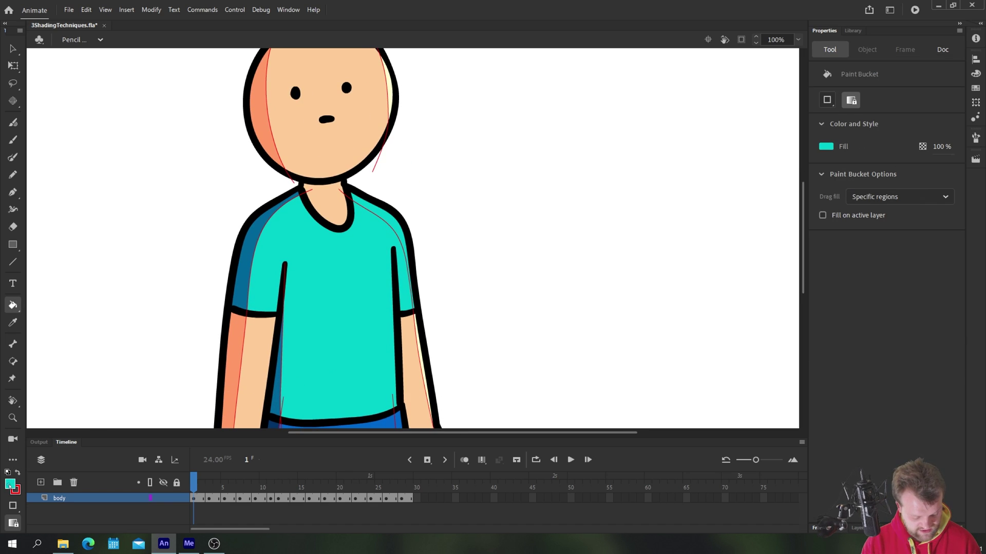
left_click(9, 485)
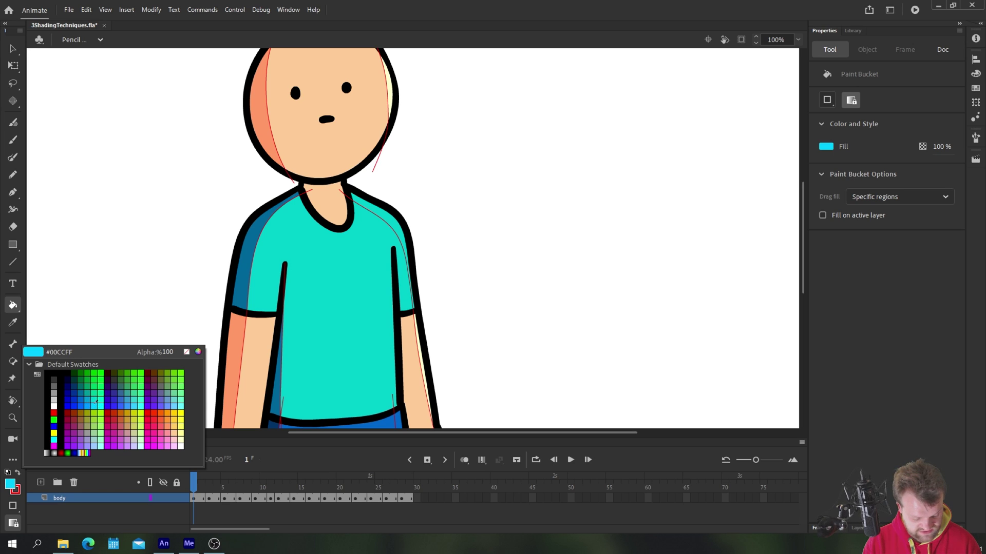
left_click(96, 401)
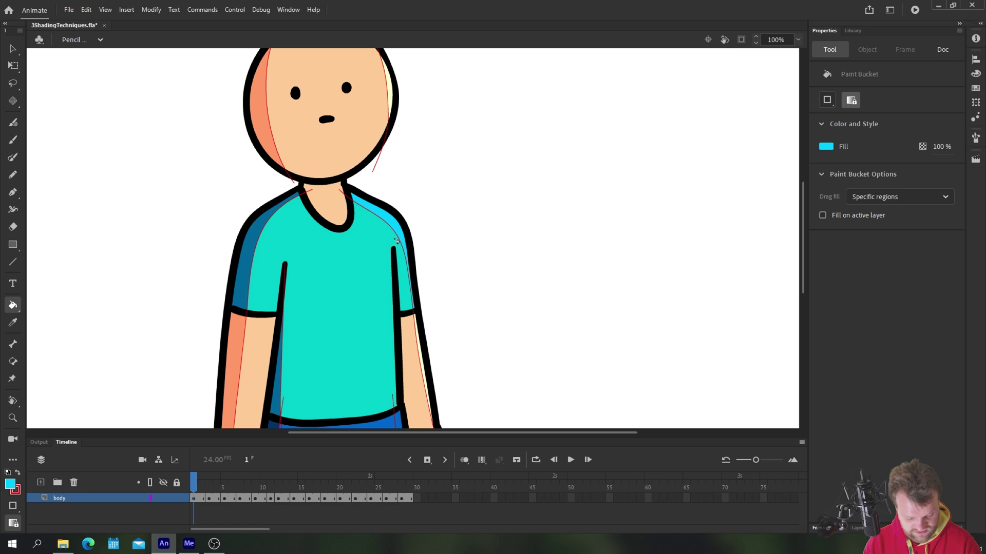
Pick a custom paler sky-blue fill colour and refill the highlight on the shirt's right shoulder and sleeve with it.
left_click_drag(196, 398, 165, 351)
left_click(10, 484)
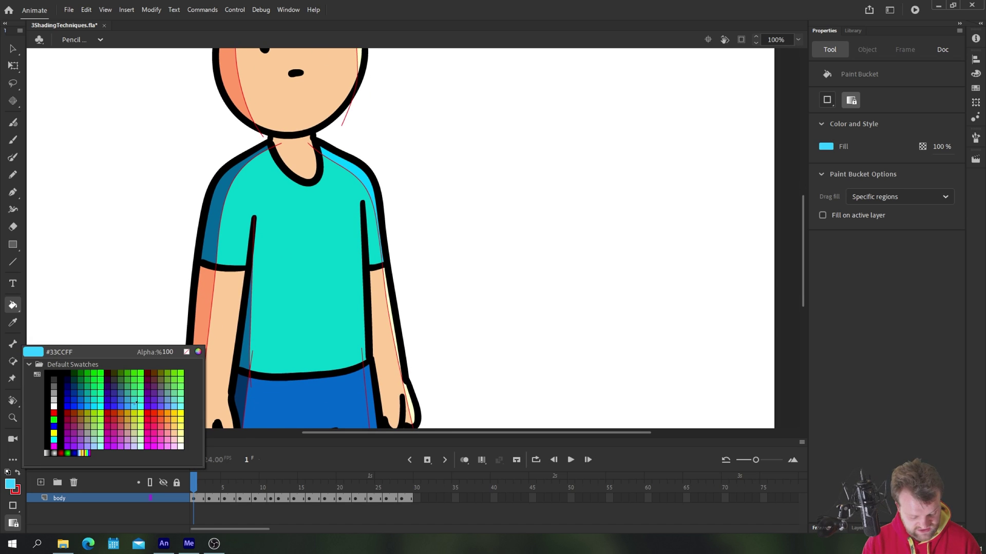
left_click(199, 354)
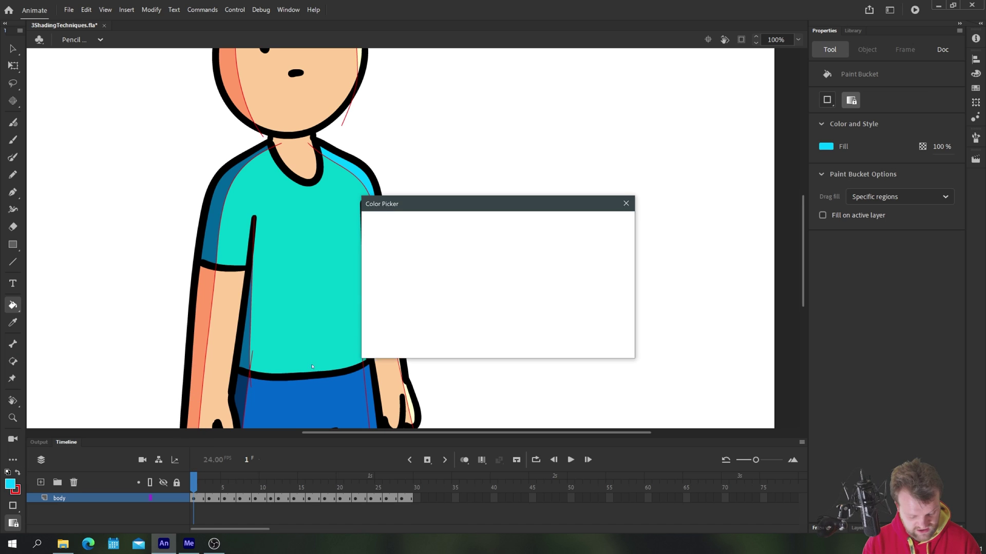
left_click(442, 223)
left_click(595, 226)
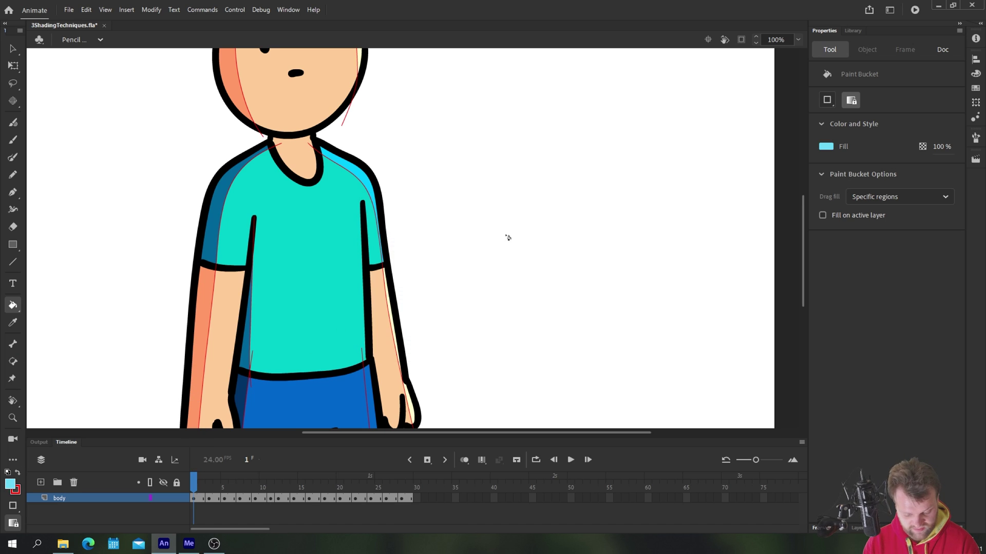
left_click(370, 187)
Fill the highlight strip along the right trouser leg with the same pale sky blue.
scroll(241, 323, "up", 3)
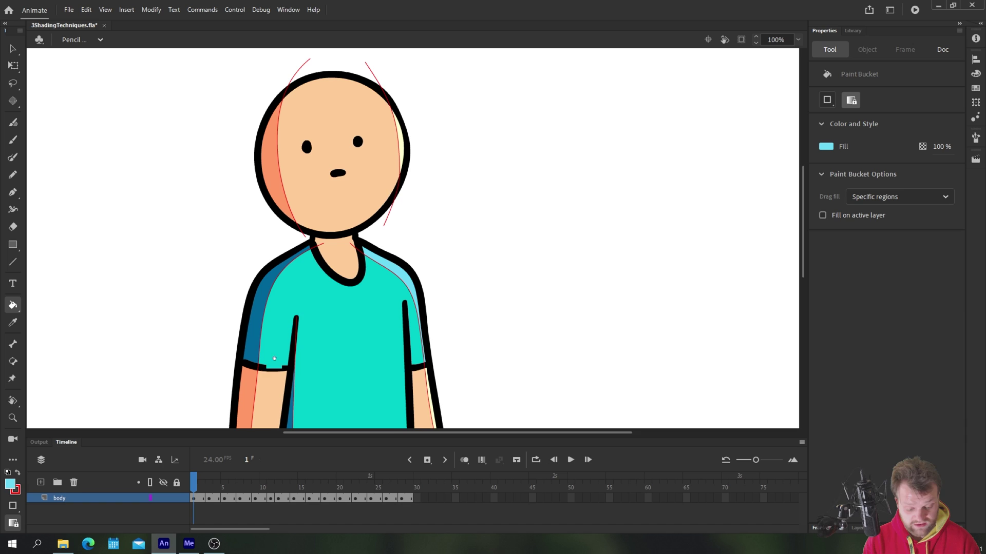
scroll(280, 303, "down", 8)
left_click(373, 323)
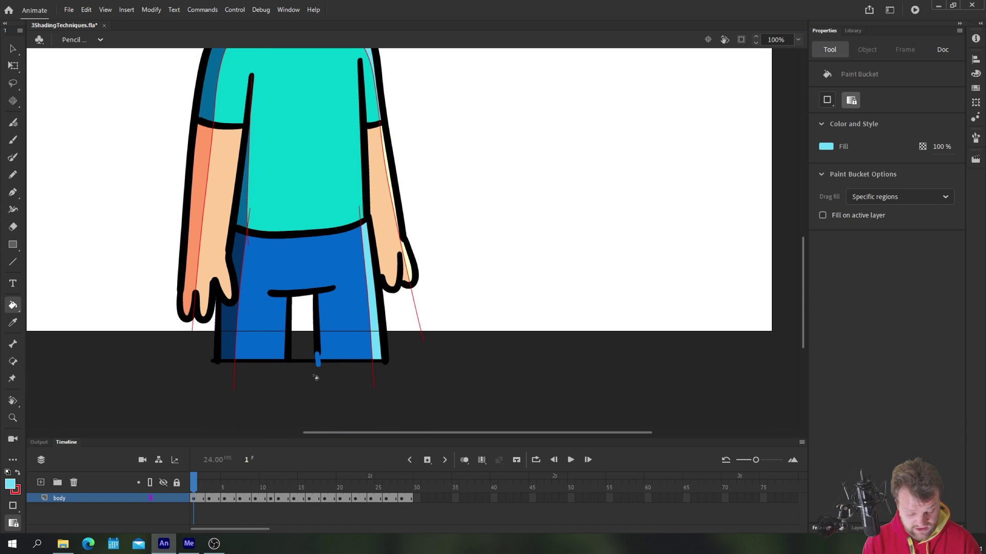
Draw a red pencil zigzag from the head down past the legs so that it crosses all the guide lines.
key("ctrl+minus")
scroll(231, 231, "up", 2)
key("v")
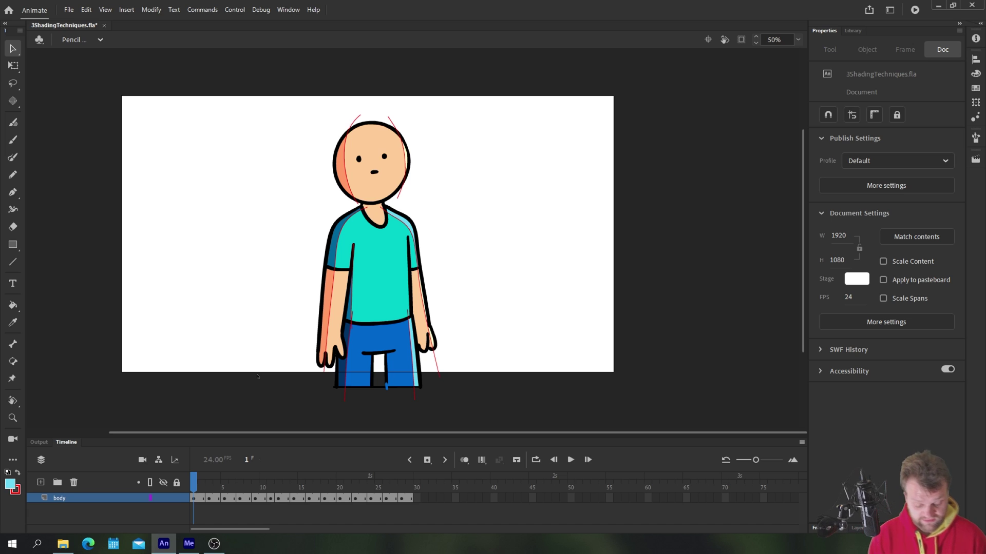
left_click(350, 127)
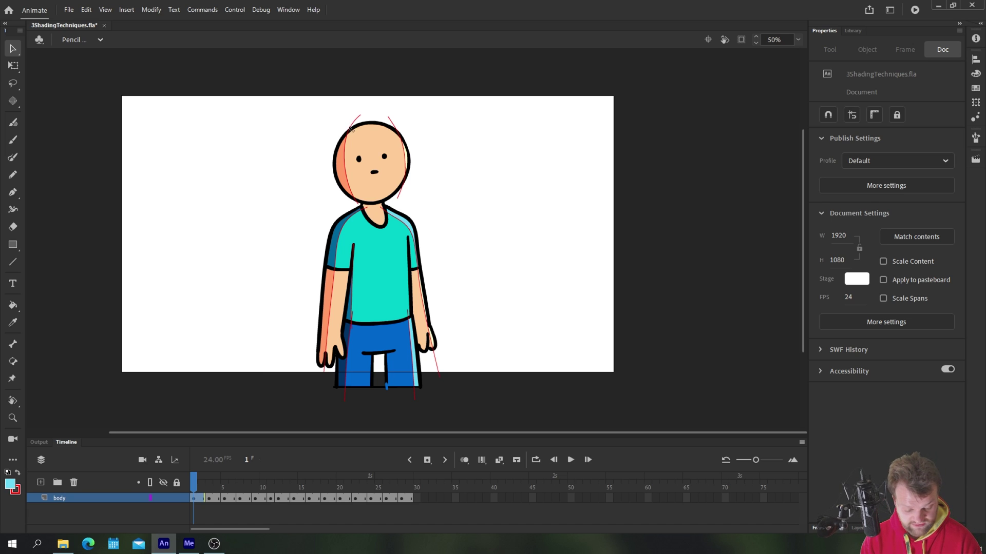
left_click(260, 242)
key("shift+y")
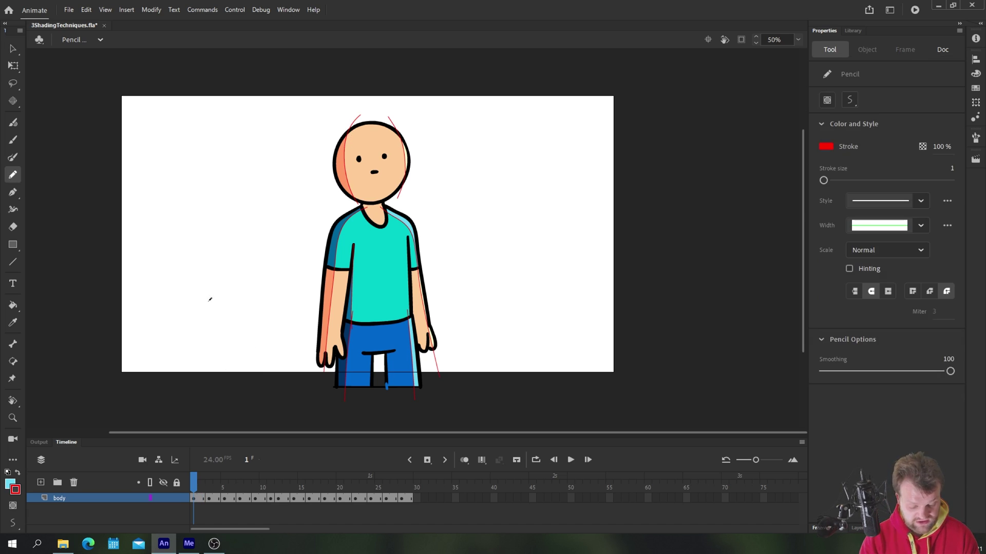
mouse_move(451, 172)
left_mouse_down()
mouse_move(339, 142)
mouse_move(465, 386)
left_mouse_up()
left_click_drag(339, 336, 301, 381)
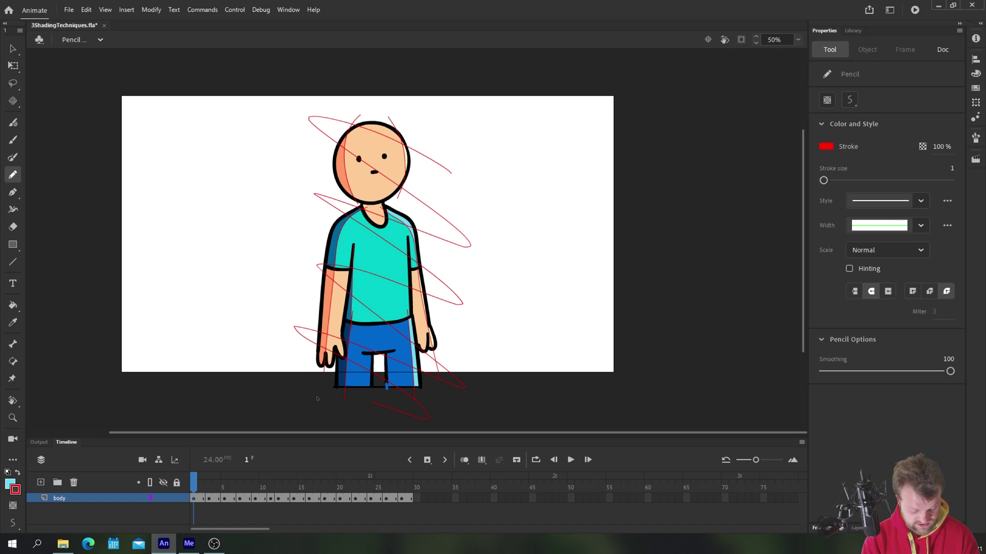
Select the whole network of connected red lines and delete it.
key("v")
double_click(346, 401)
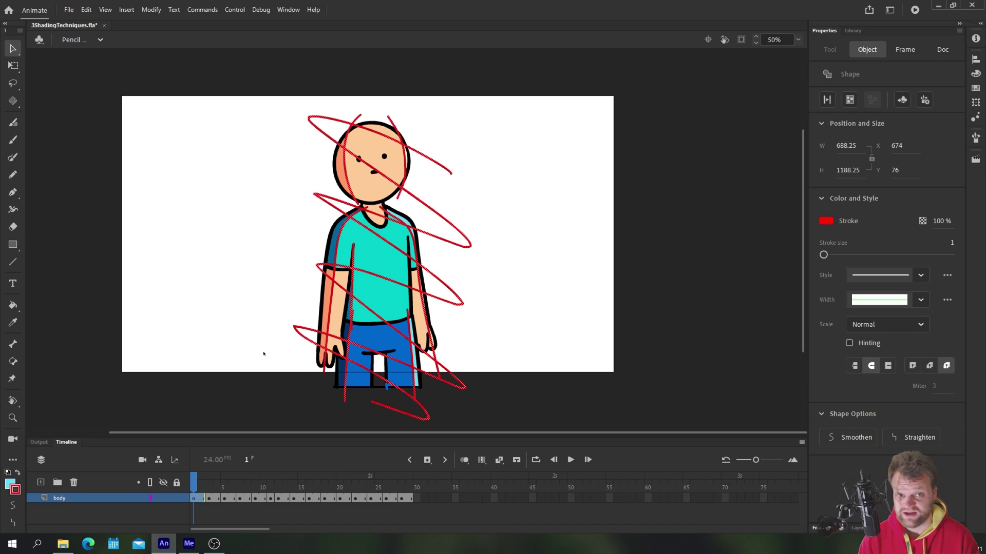
key("Delete")
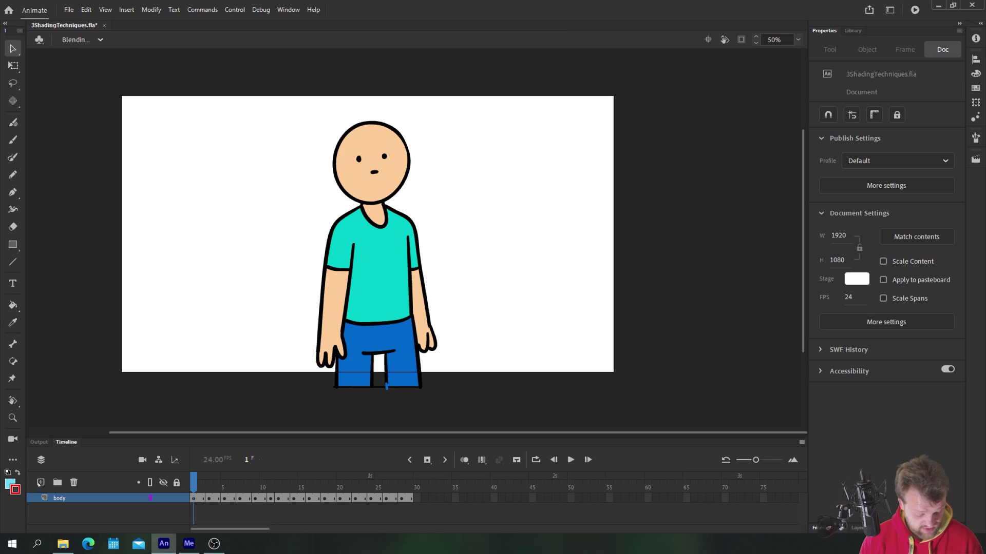
Add a new layer above the body layer and name it shading.
left_click(40, 482)
double_click(60, 498)
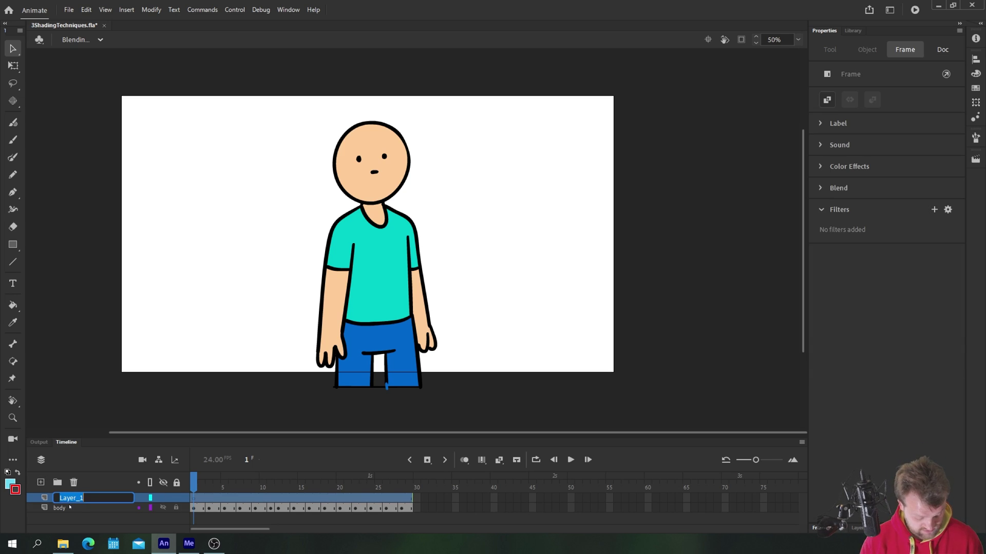
type("shading")
key("Return")
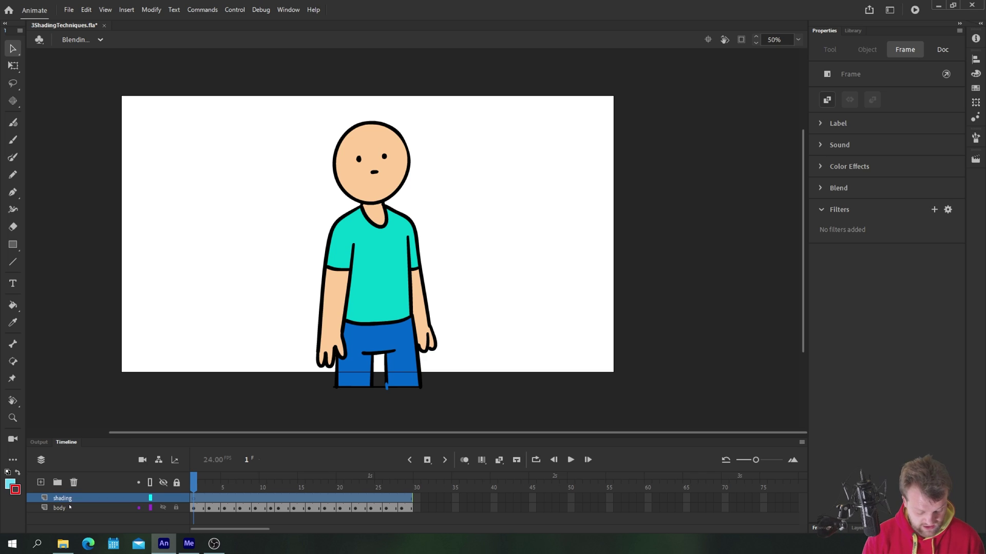
Insert a blank keyframe at frame 3 of the shading layer and return to its frame 1.
left_click(209, 503)
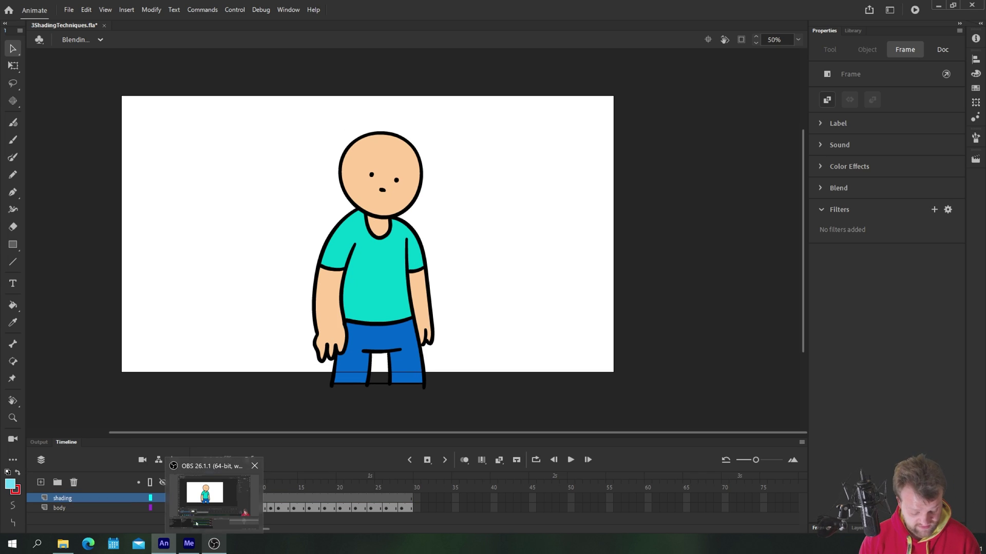
key("Escape")
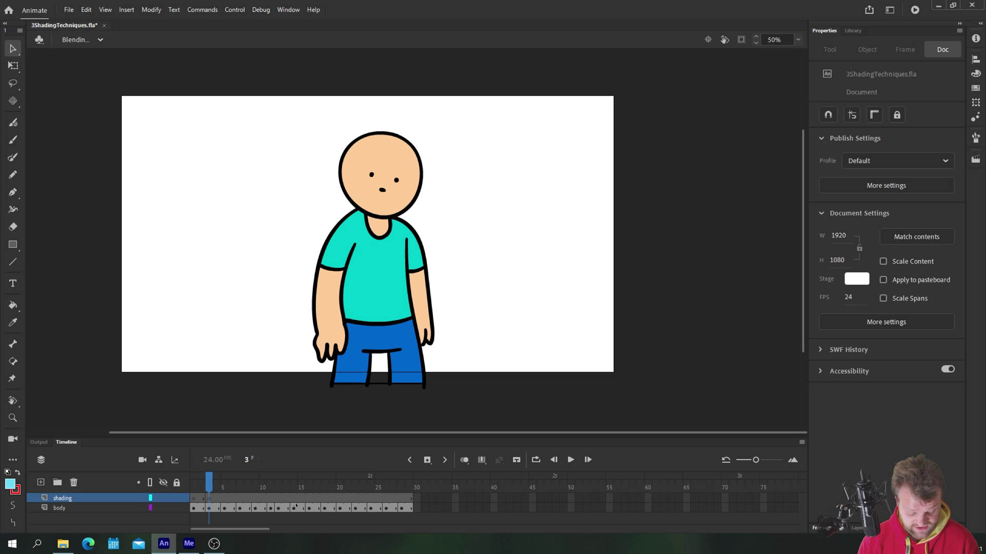
left_click(194, 499)
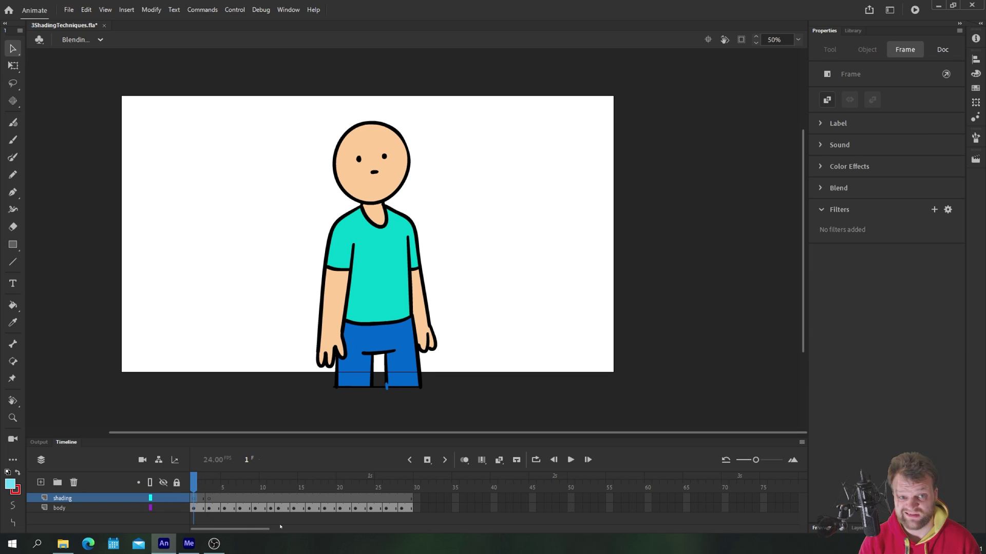
Set the Fluid Brush fill colour to white.
key("b")
left_click(10, 483)
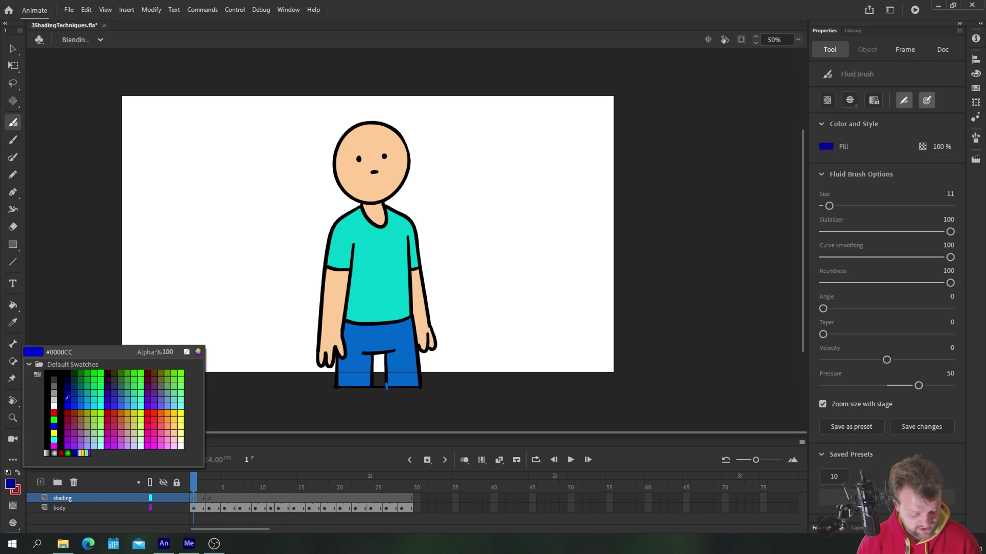
left_click(54, 405)
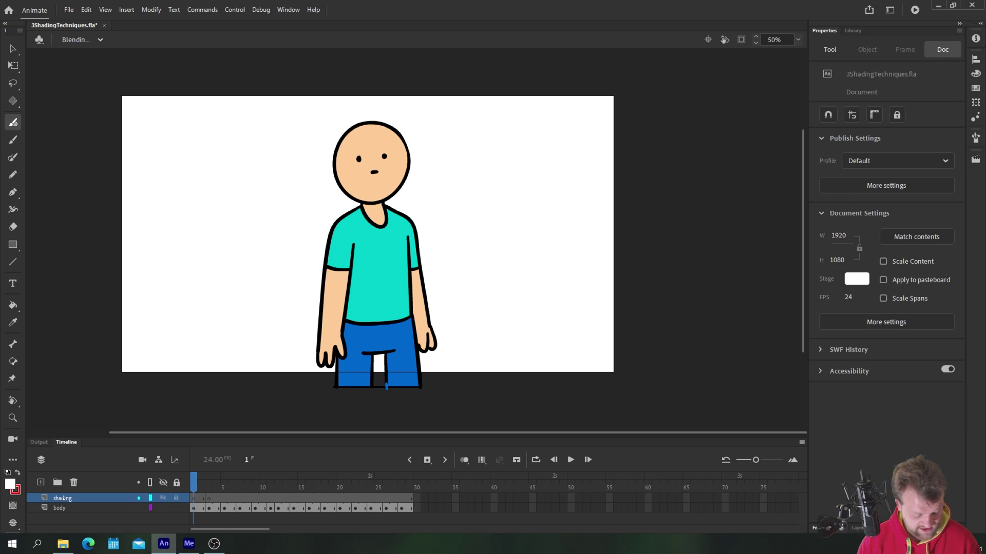
Select all frames of the shading layer and set their blend mode to Overlay and their Alpha colour effect to 39%.
left_click(63, 499)
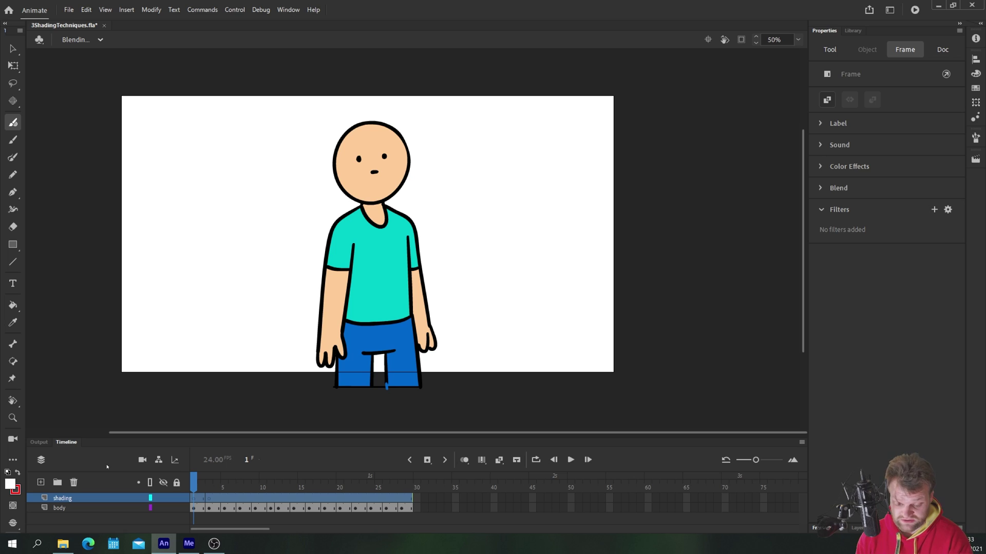
left_click(837, 188)
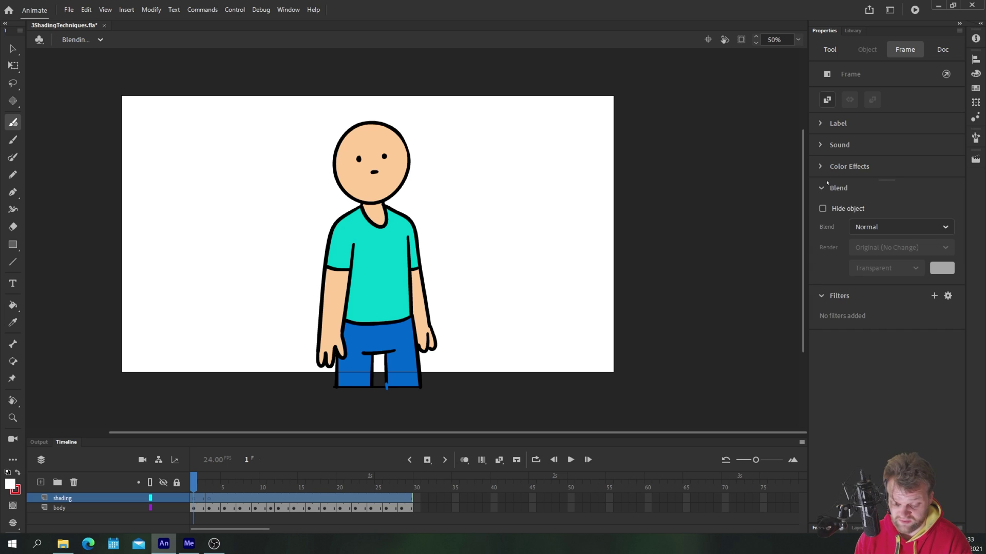
left_click(862, 233)
left_click(865, 360)
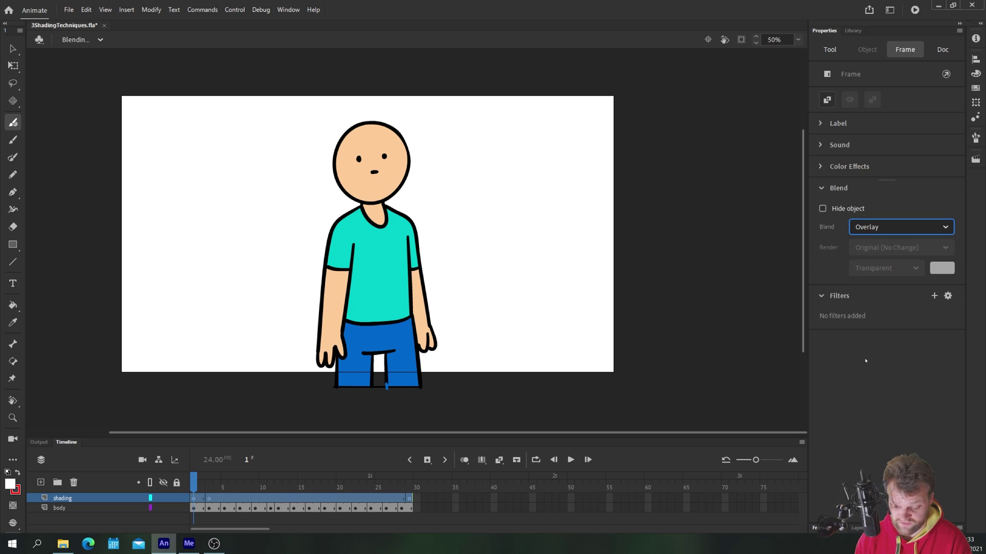
left_click(824, 175)
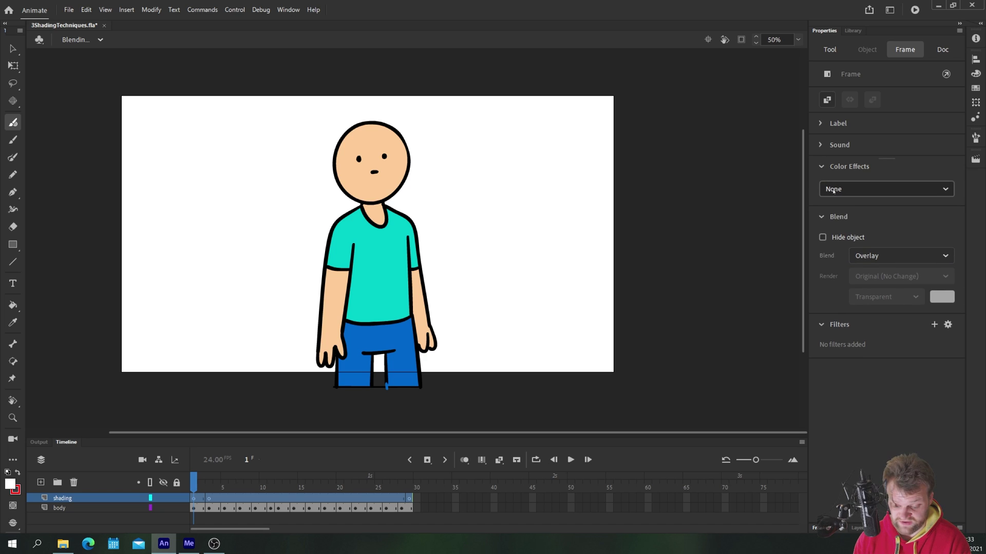
left_click(832, 190)
left_click(837, 274)
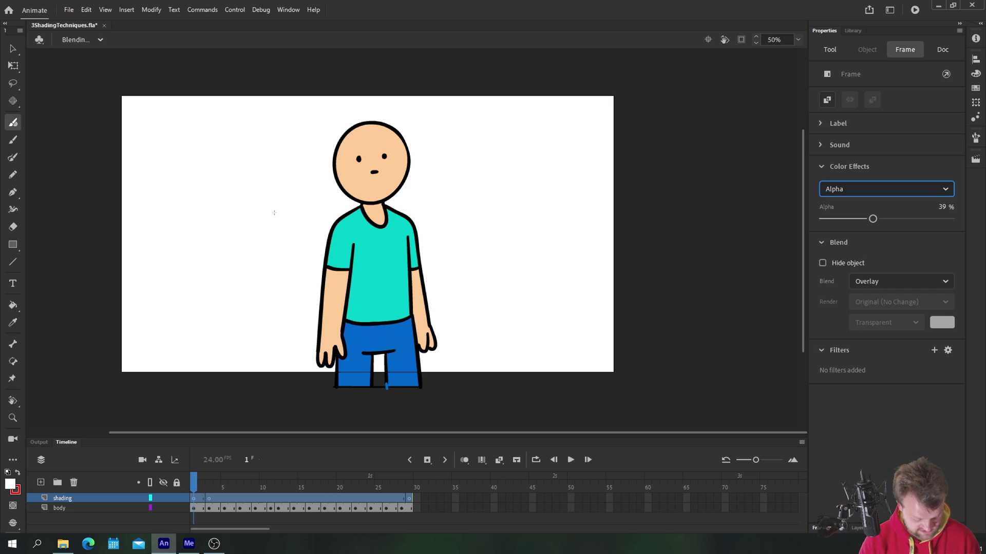
In frame 1 of the shading layer, outline a white highlight on the right side of the head with the Fluid Brush and fill it.
key("b")
key("ctrl+equal")
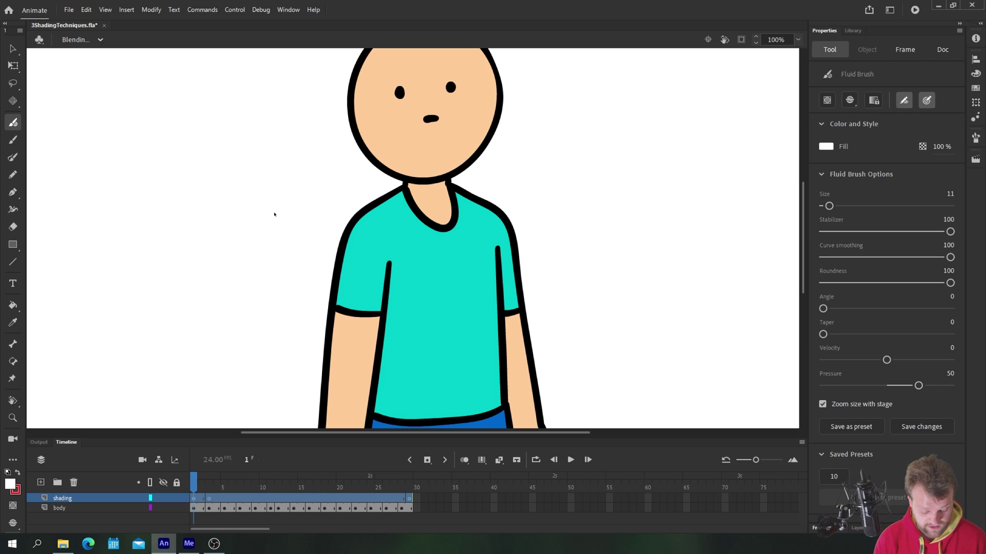
left_click(199, 498)
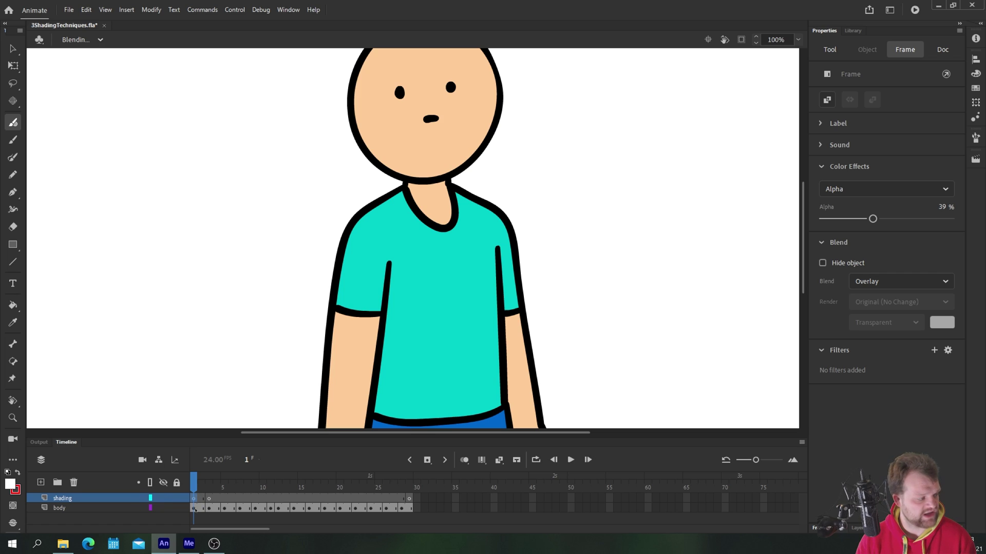
left_click_drag(285, 204, 253, 333)
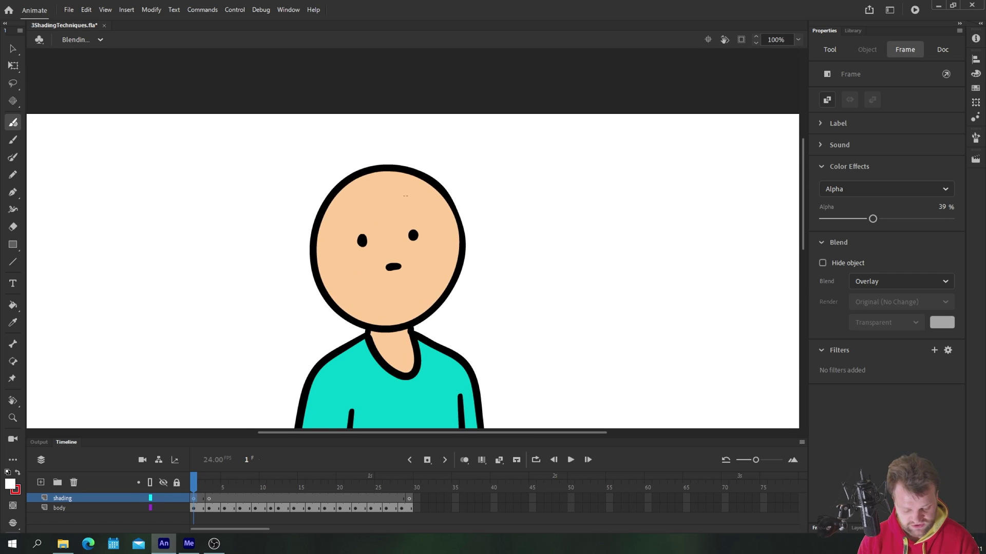
mouse_move(415, 174)
left_mouse_down()
mouse_move(432, 203)
mouse_move(440, 253)
mouse_move(423, 314)
mouse_move(452, 277)
mouse_move(457, 229)
mouse_move(416, 175)
left_mouse_up()
key("k")
left_click(451, 244)
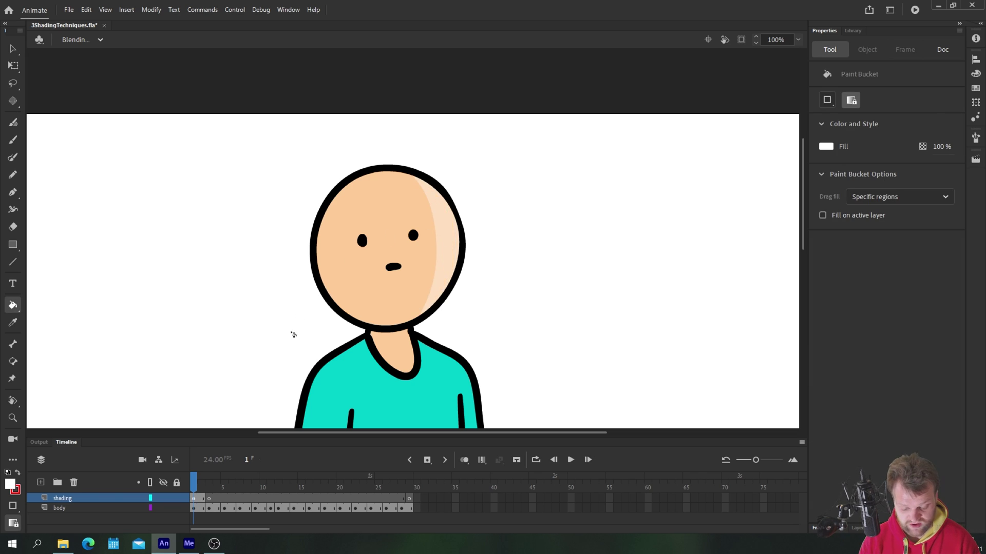
Outline and fill a white highlight running from the shirt's right shoulder down the sleeve, right arm and hand.
left_click_drag(475, 301, 422, 223)
key("b")
mouse_move(333, 289)
left_mouse_down()
mouse_move(300, 148)
mouse_move(339, 174)
mouse_move(349, 203)
mouse_move(382, 422)
mouse_move(355, 347)
mouse_move(335, 202)
mouse_move(293, 147)
left_mouse_up()
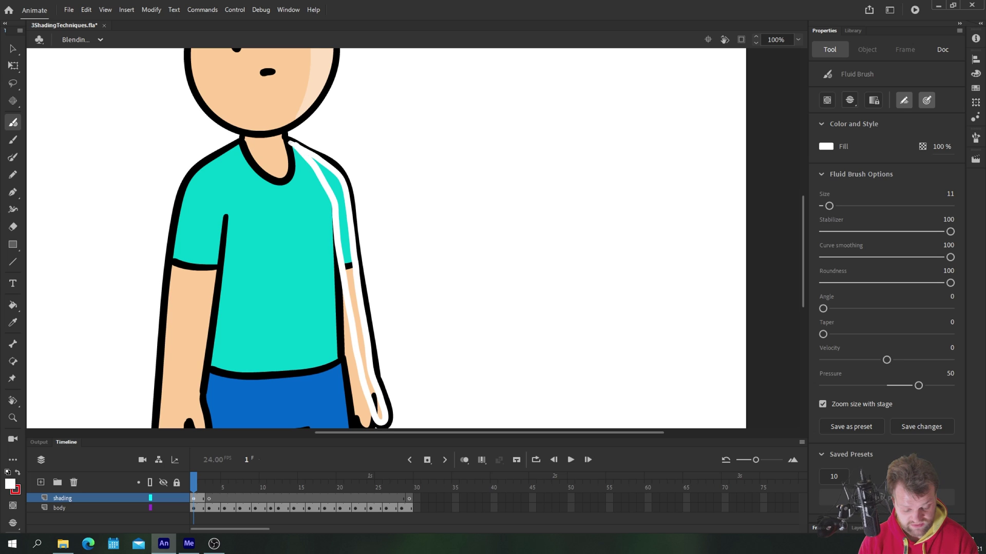
key("k")
left_click(339, 188)
Outline and fill a white highlight strip along the outer edge of the right trouser leg.
scroll(354, 206, "down", 5)
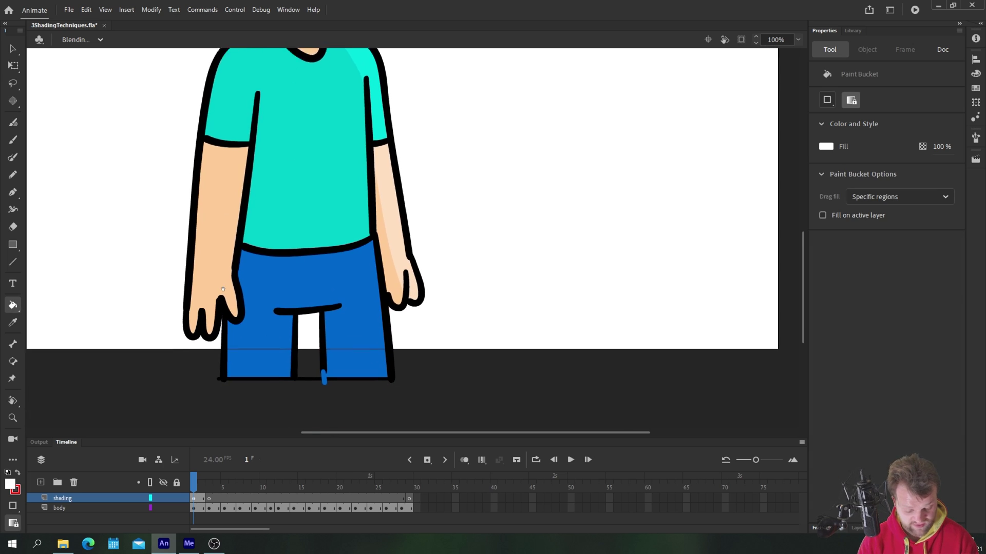
key("b")
mouse_move(365, 218)
left_mouse_down()
mouse_move(376, 329)
mouse_move(391, 350)
mouse_move(384, 245)
mouse_move(363, 215)
left_mouse_up()
key("k")
left_click(377, 278)
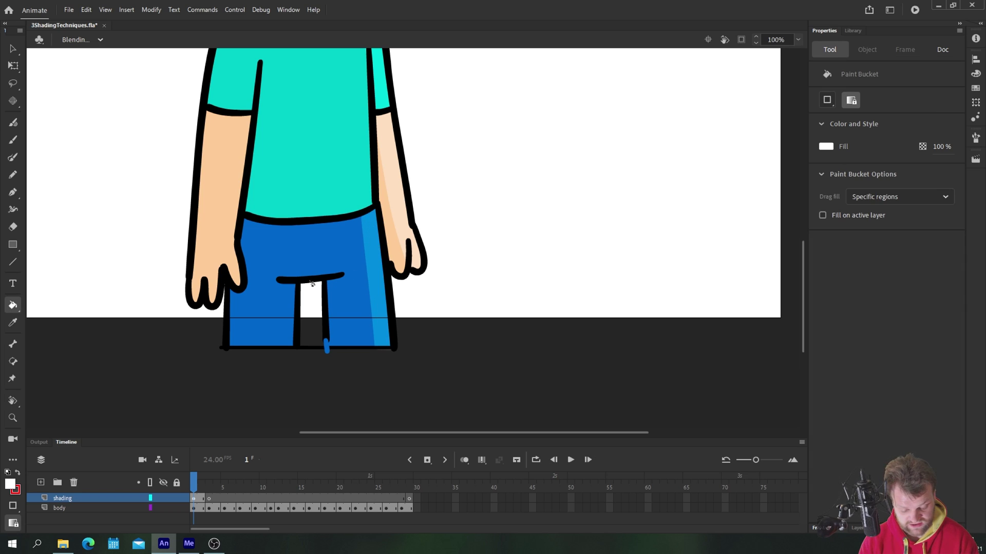
Set the Fluid Brush fill colour to black.
key("b")
scroll(237, 230, "up", 5)
scroll(233, 246, "up", 1)
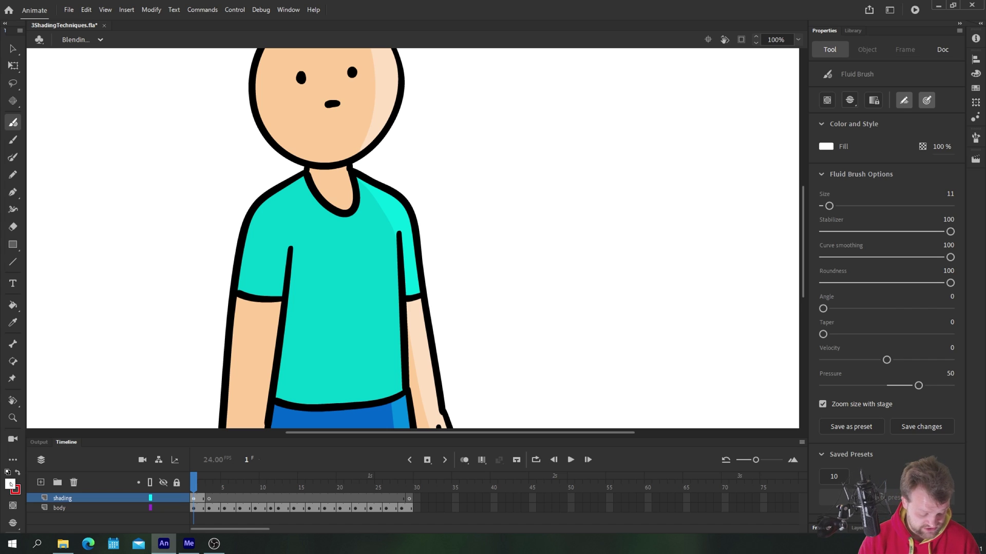
left_click(10, 484)
left_click(47, 372)
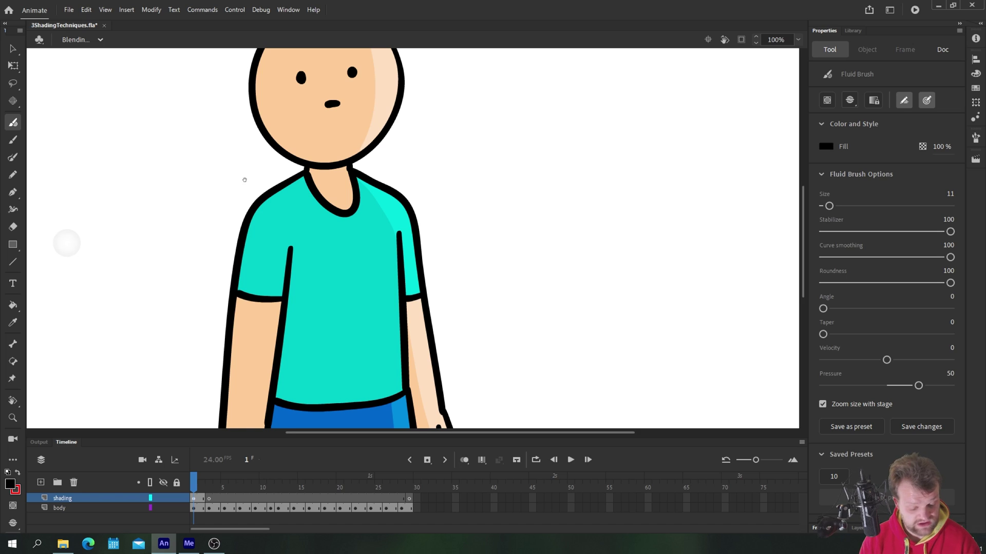
Outline and fill a black shadow along the left side of the head on the shading layer.
left_click_drag(245, 178, 274, 285)
mouse_move(326, 120)
left_mouse_down()
mouse_move(297, 172)
mouse_move(293, 242)
mouse_move(310, 255)
mouse_move(289, 186)
mouse_move(307, 136)
mouse_move(294, 241)
left_mouse_up()
mouse_move(294, 189)
left_mouse_down()
mouse_move(304, 247)
mouse_move(318, 260)
left_mouse_up()
scroll(315, 145, "down", 3)
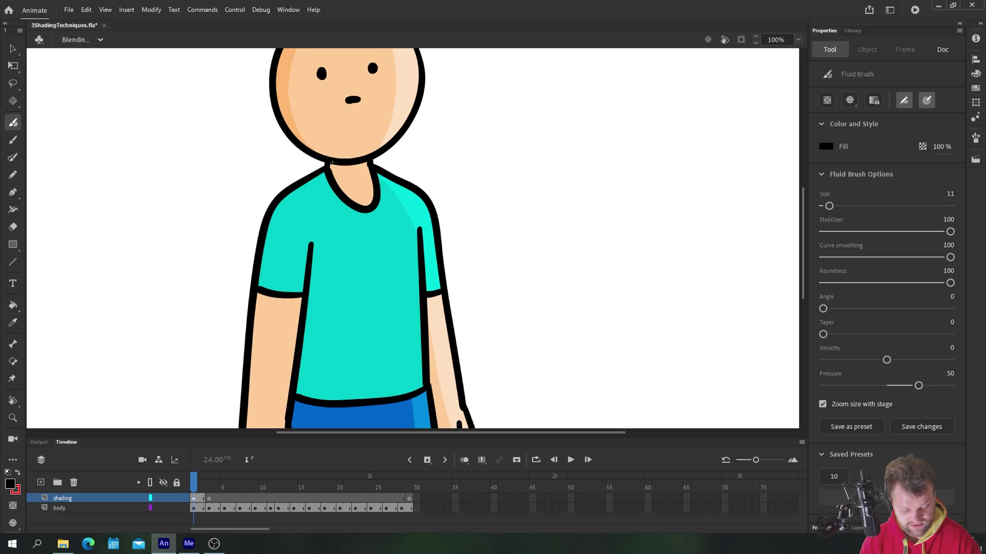
Outline and fill black shadows on the neck's left side and from the shirt's left shoulder down the sleeve, left arm and hand.
mouse_move(332, 163)
left_mouse_down()
mouse_move(283, 214)
mouse_move(267, 291)
mouse_move(271, 205)
mouse_move(325, 174)
left_mouse_up()
mouse_move(287, 203)
left_mouse_down()
mouse_move(267, 281)
mouse_move(263, 270)
left_mouse_up()
mouse_move(333, 163)
left_mouse_down()
mouse_move(212, 240)
mouse_move(283, 196)
mouse_move(264, 338)
mouse_move(279, 148)
mouse_move(278, 170)
mouse_move(222, 203)
left_mouse_up()
scroll(211, 238, "down", 4)
Outline and fill black shadow strips along the left trouser leg and down the shirt's torso beside the left arm.
mouse_move(298, 243)
left_mouse_down()
mouse_move(293, 315)
mouse_move(290, 240)
left_mouse_up()
mouse_move(300, 176)
left_mouse_down()
mouse_move(306, 205)
mouse_move(302, 168)
left_mouse_up()
scroll(237, 159, "up", 7)
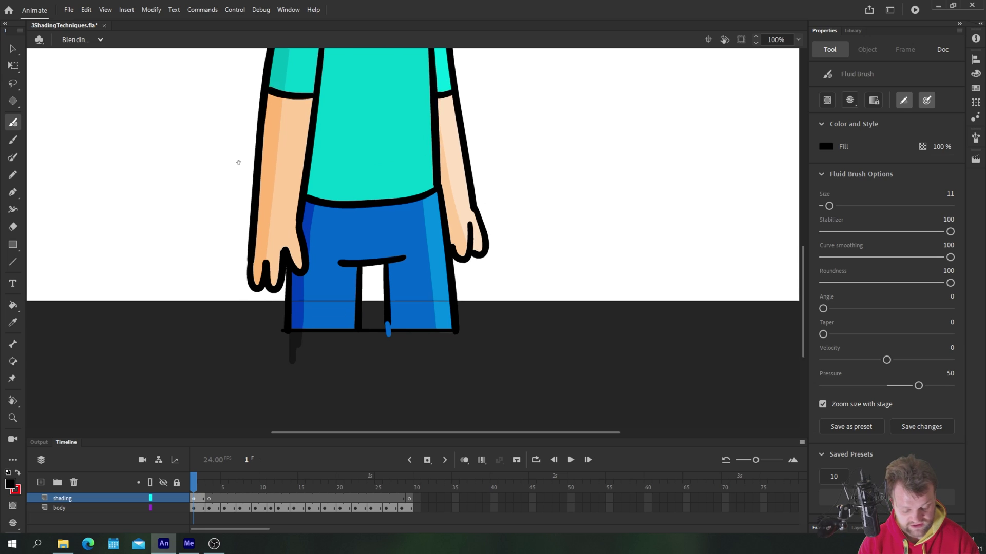
mouse_move(345, 245)
left_mouse_down()
mouse_move(334, 385)
mouse_move(348, 233)
left_mouse_up()
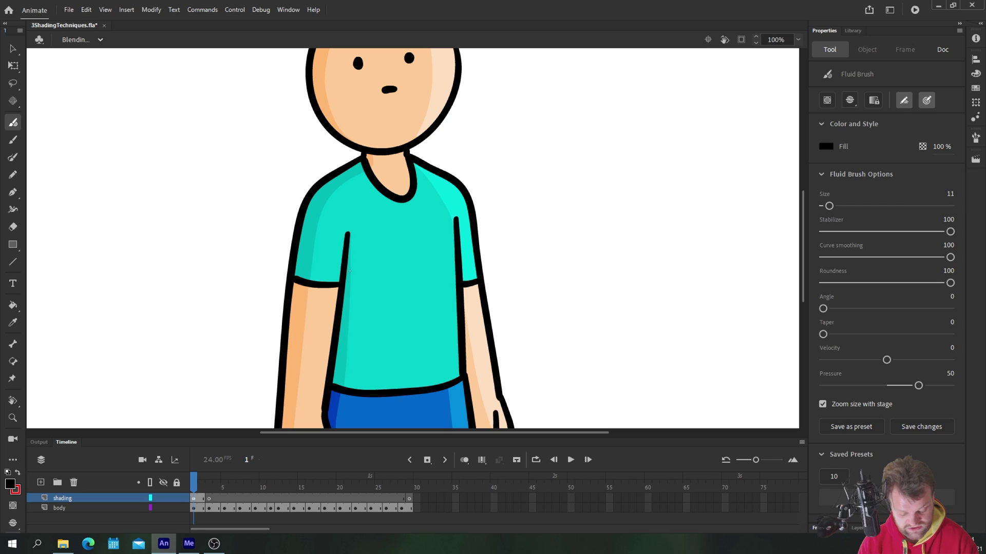
Set the fill colour to white and paint a highlight strip down the right edge of the shirt's torso.
mouse_move(455, 219)
left_mouse_down()
mouse_move(449, 381)
mouse_move(454, 220)
left_mouse_up()
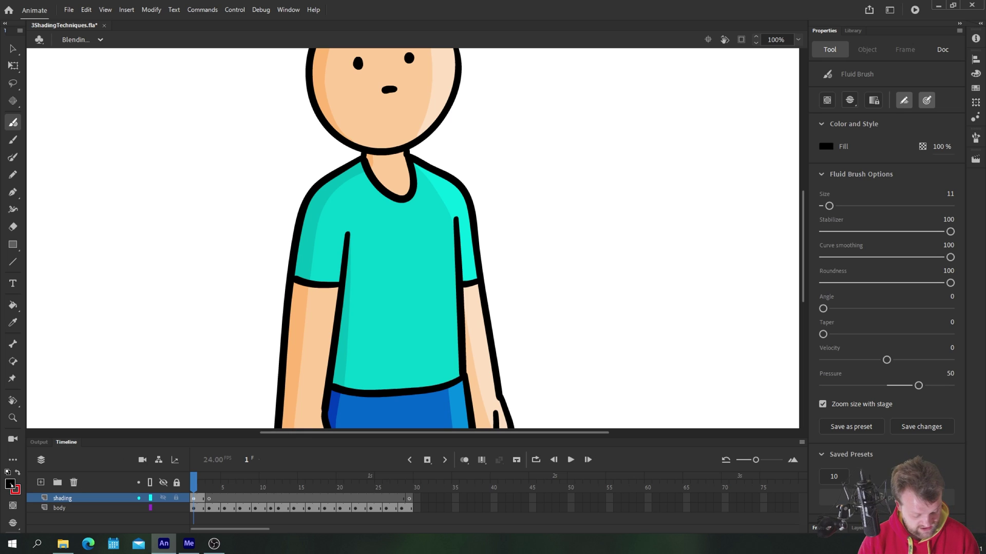
left_click(10, 484)
left_click(52, 410)
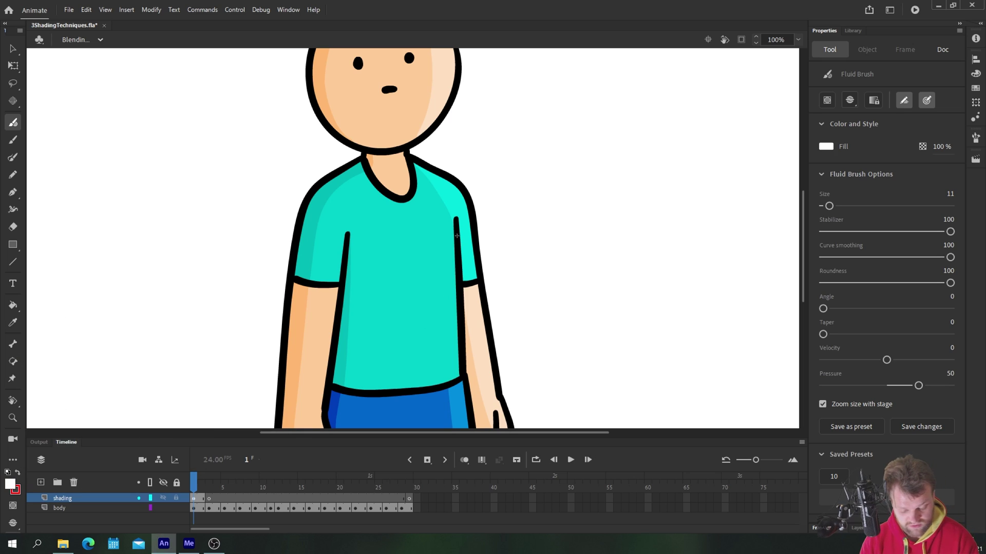
mouse_move(455, 221)
left_mouse_down()
mouse_move(452, 371)
mouse_move(455, 221)
left_mouse_up()
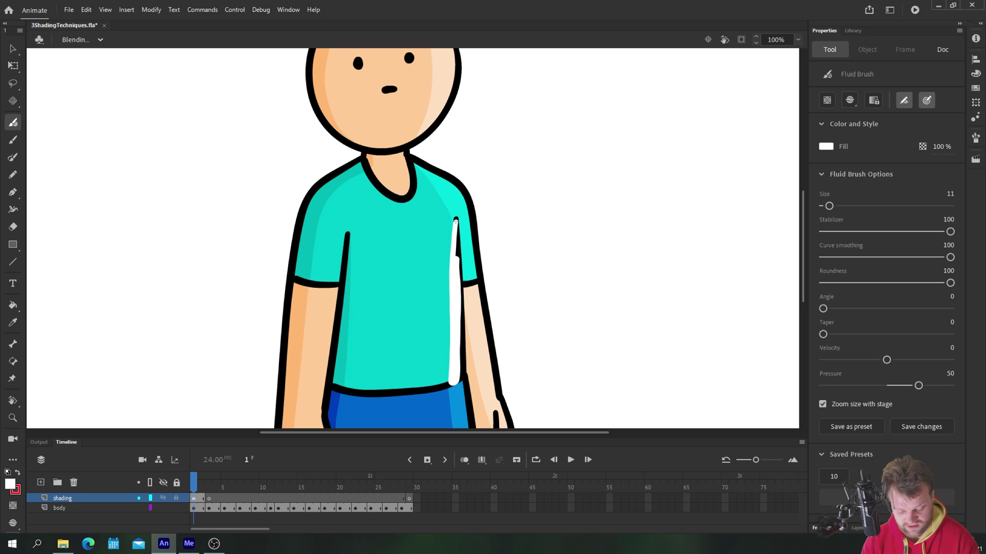
key("ctrl+minus")
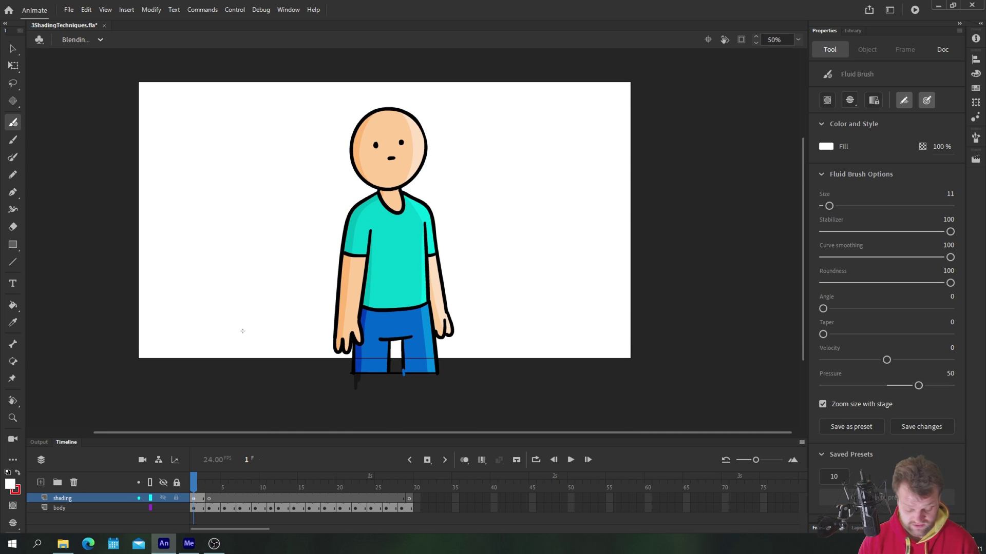
Raise the Alpha of the shading layer's first keyframe to 100% and preview the shading.
left_click(206, 499)
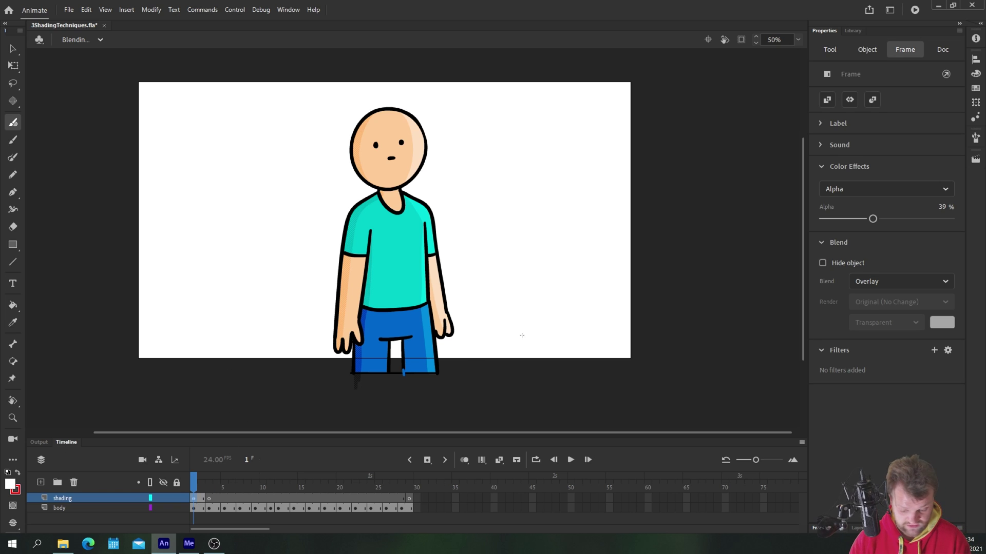
left_click_drag(872, 218, 977, 219)
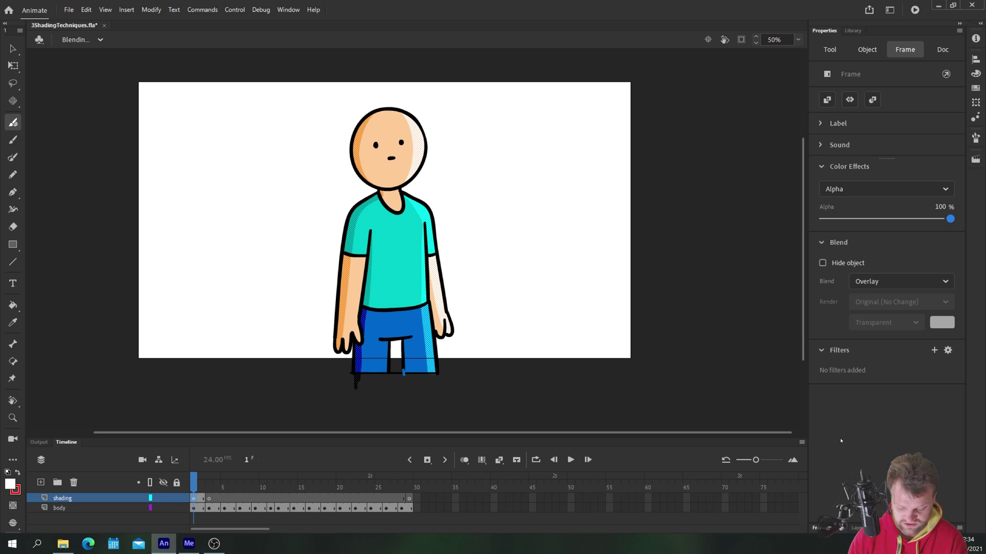
key("v")
left_click(189, 305)
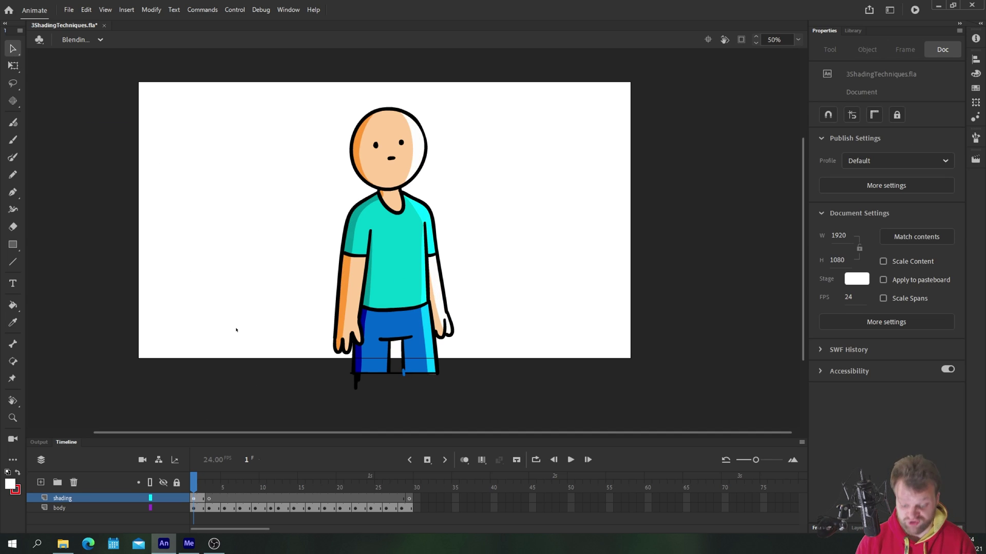
Set the Alpha colour effect to 50% across all frames of the shading layer.
left_click(63, 499)
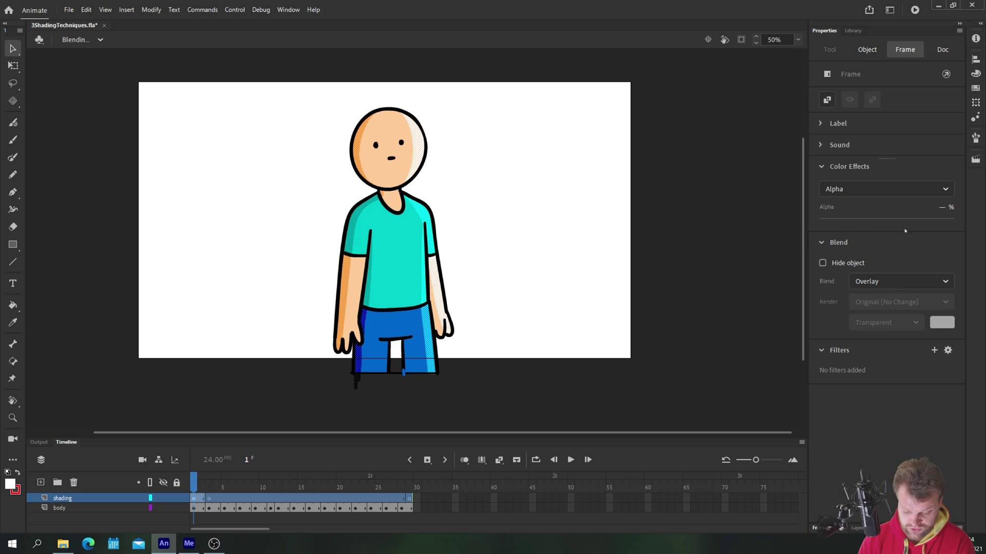
left_click(914, 189)
left_click(839, 270)
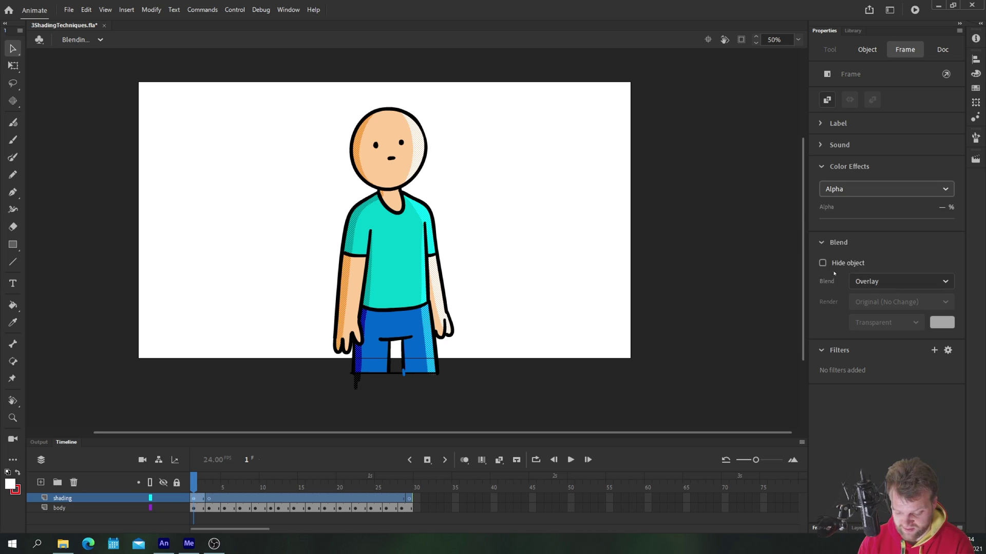
key("Tab")
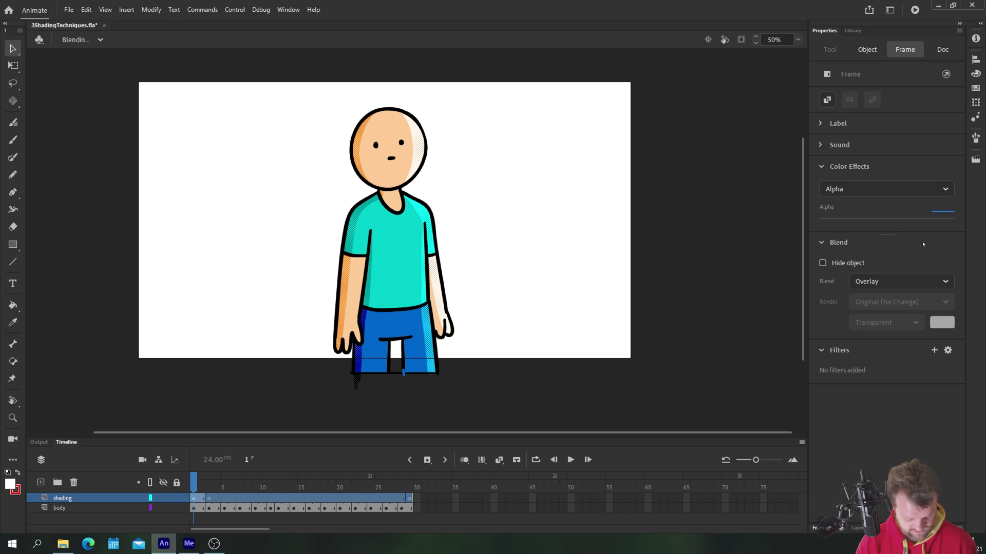
type("50")
key("Return")
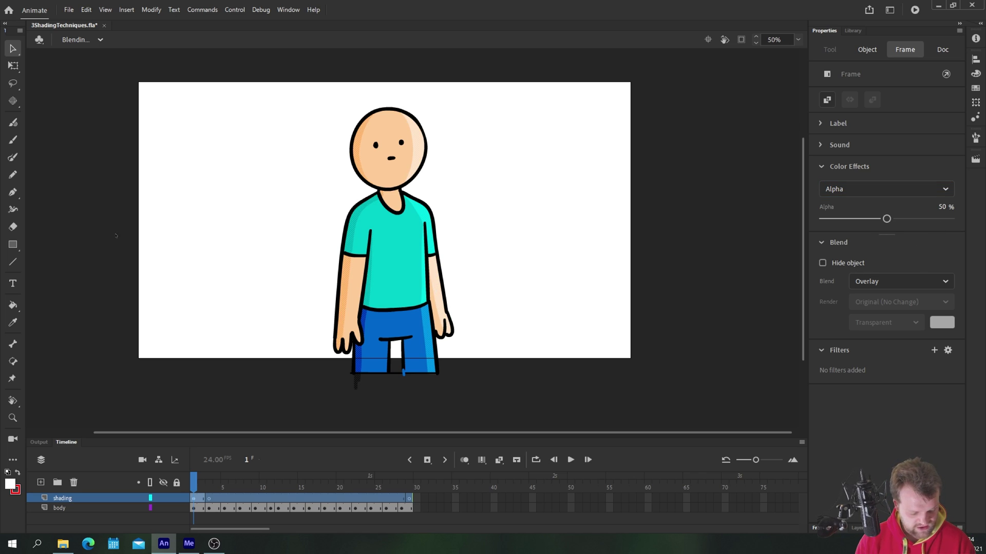
left_click(108, 243)
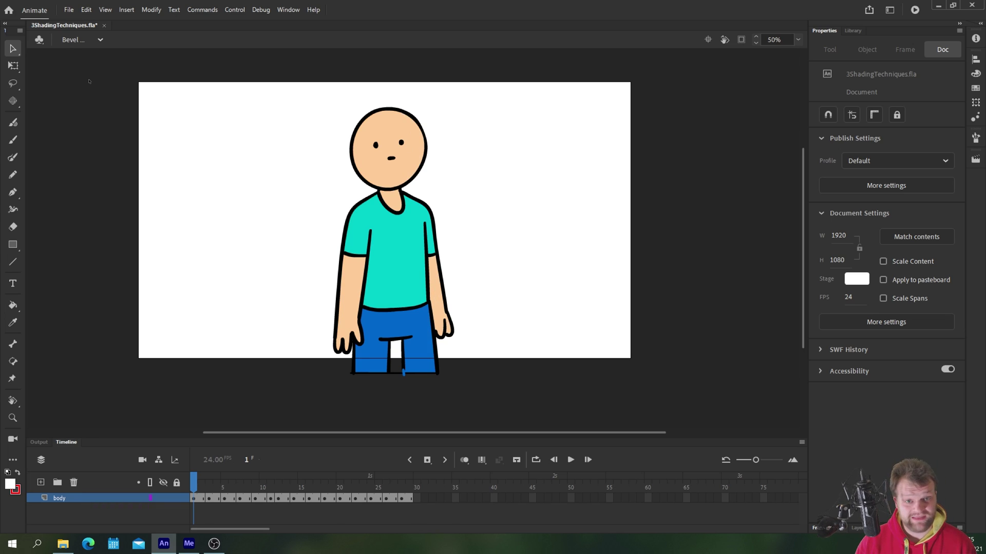
In the Bevel scene, add a Bevel filter to all frames of the body layer and collapse the Color Effects and Blend settings.
left_click(60, 499)
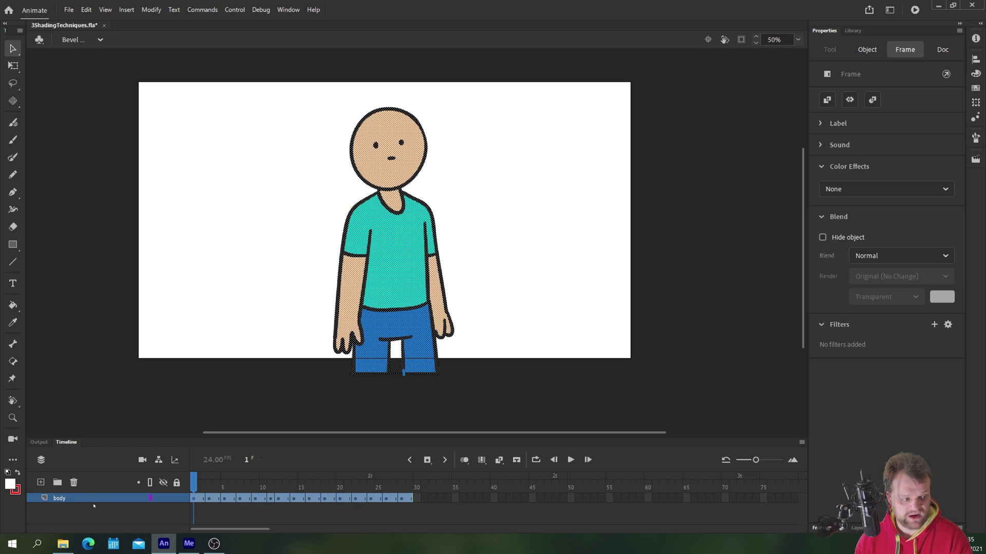
left_click(934, 324)
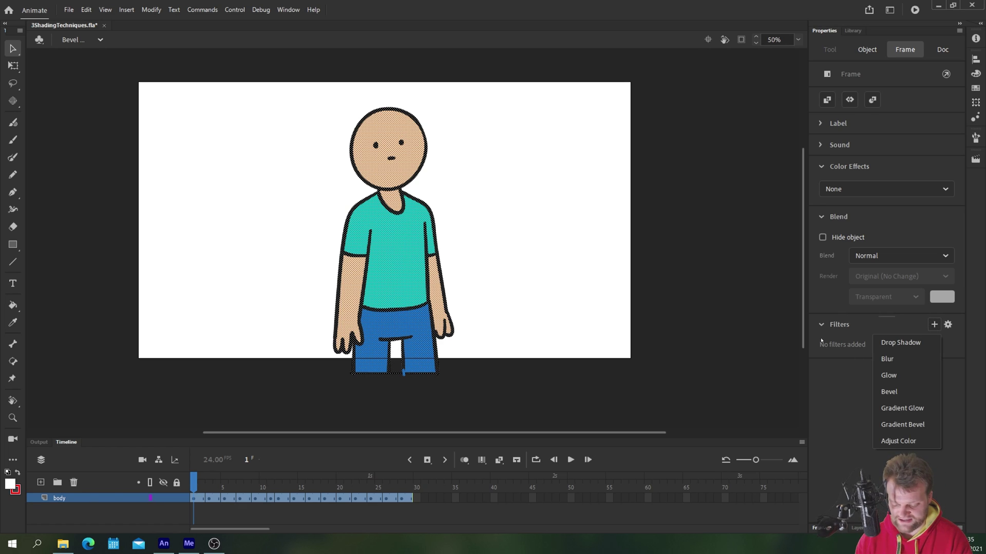
left_click(884, 393)
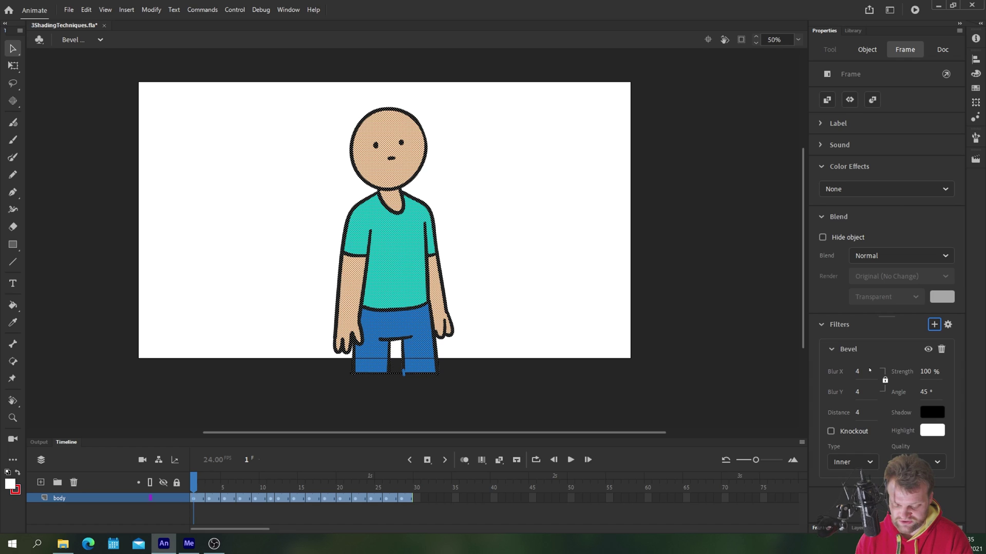
left_click(821, 167)
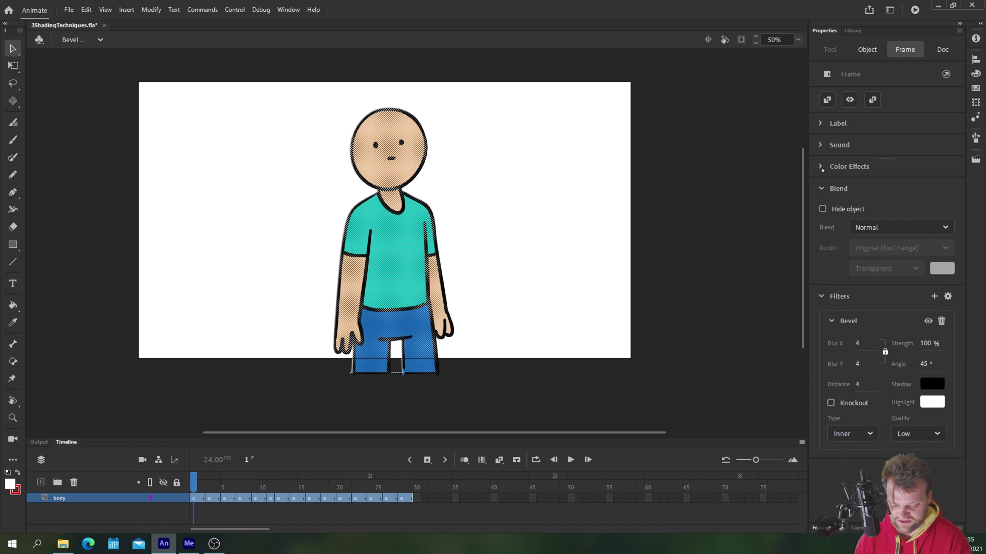
left_click(821, 190)
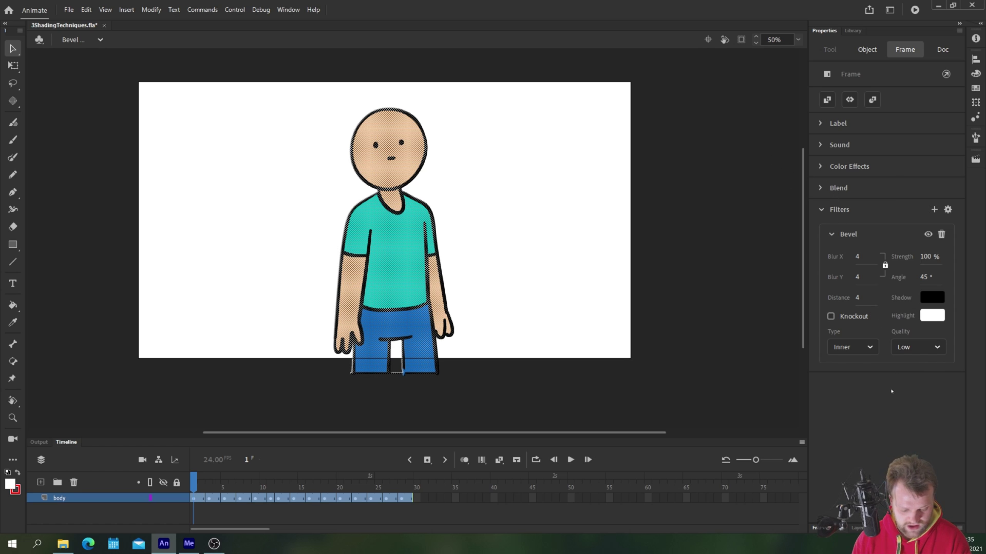
left_click(194, 159)
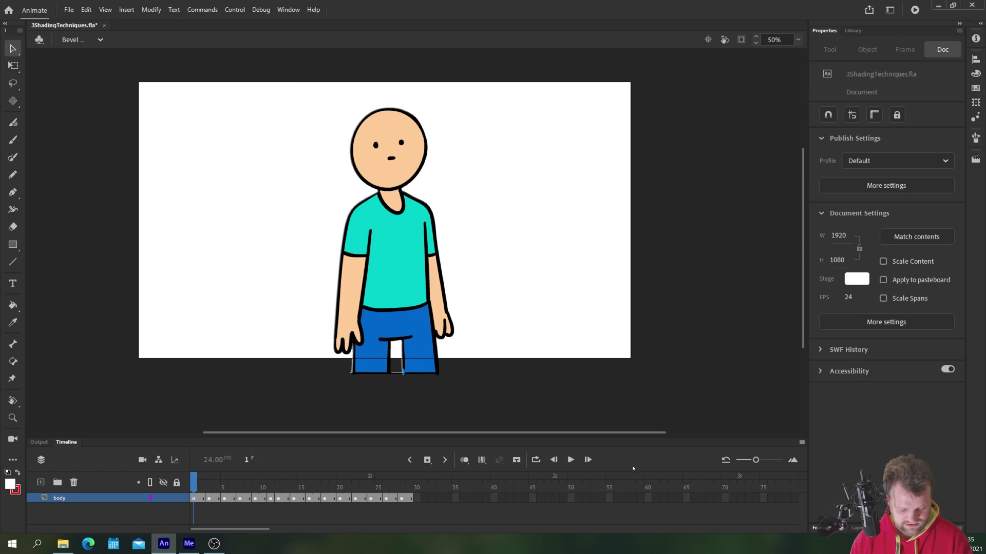
Set the body layer's Bevel filter to blur 66, distance 29, strength 114%, angle 133° and High quality.
left_click(81, 498)
left_click_drag(857, 256, 882, 256)
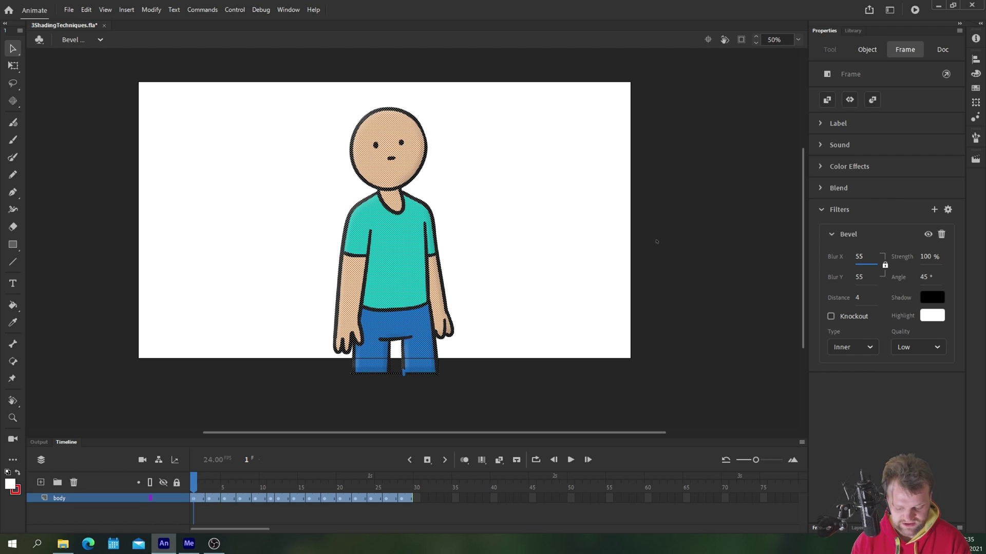
left_click_drag(856, 299, 862, 299)
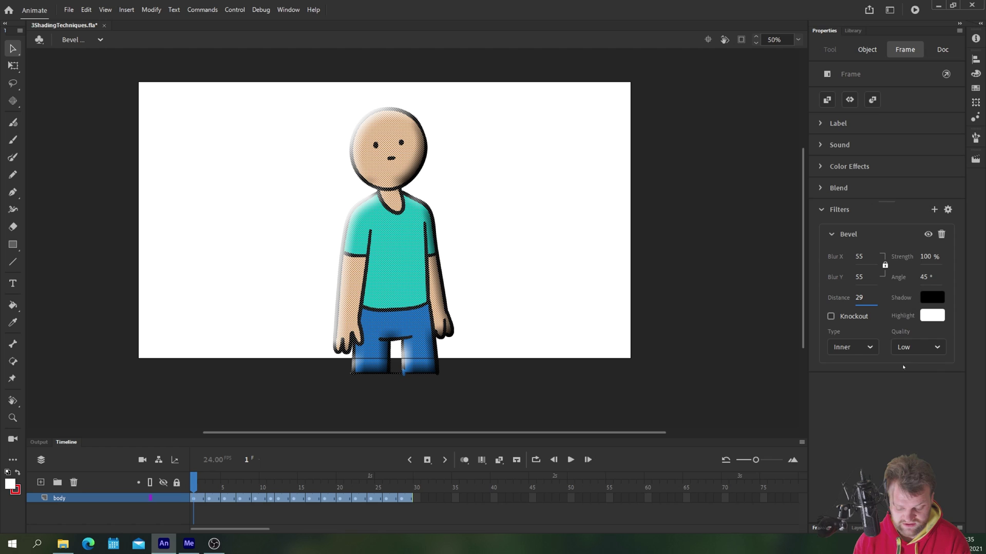
mouse_move(863, 258)
left_mouse_down()
mouse_move(874, 257)
mouse_move(860, 256)
left_mouse_up()
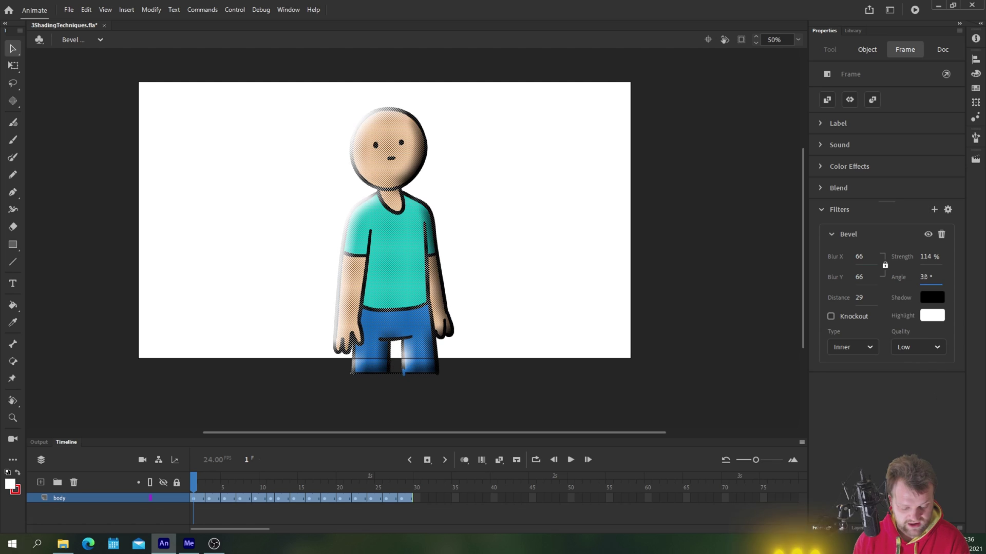
left_click_drag(928, 277, 926, 278)
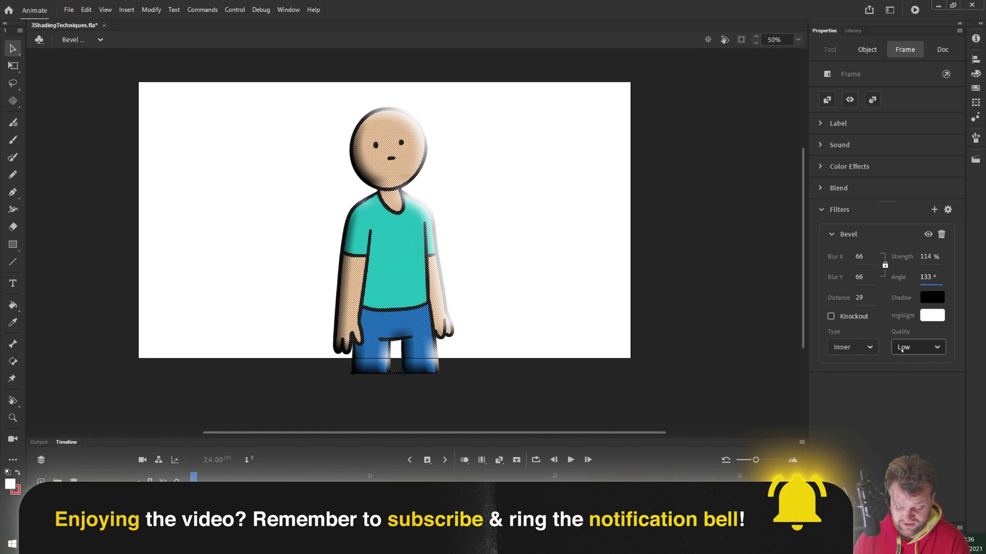
left_click(918, 347)
left_click(906, 399)
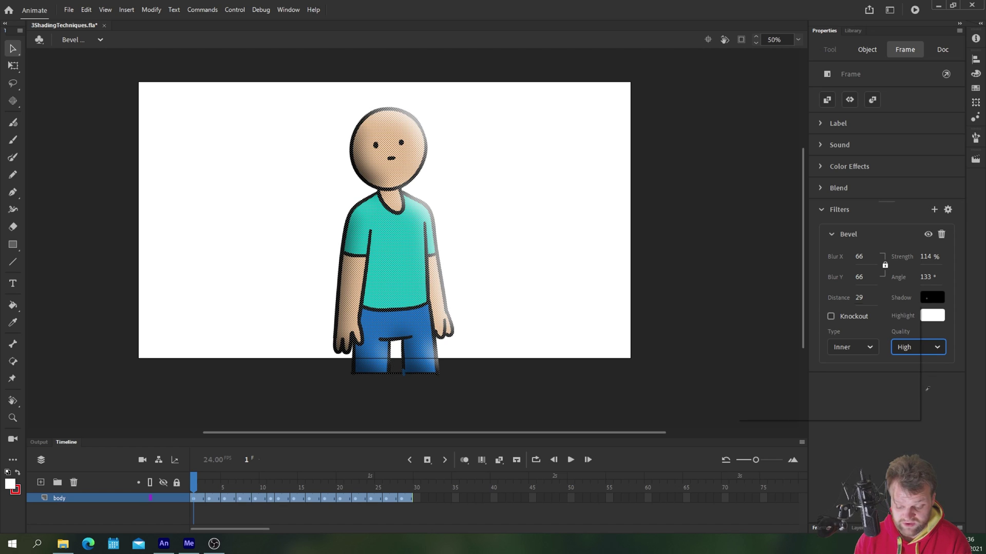
Make the Bevel filter's shadow colour semi-transparent black with about 38% alpha.
left_click(930, 297)
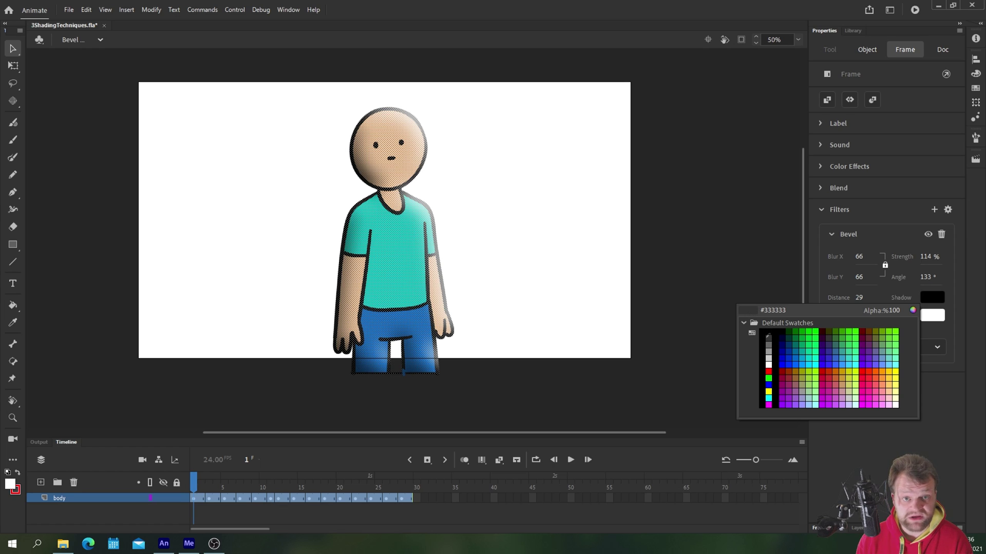
left_click(765, 332)
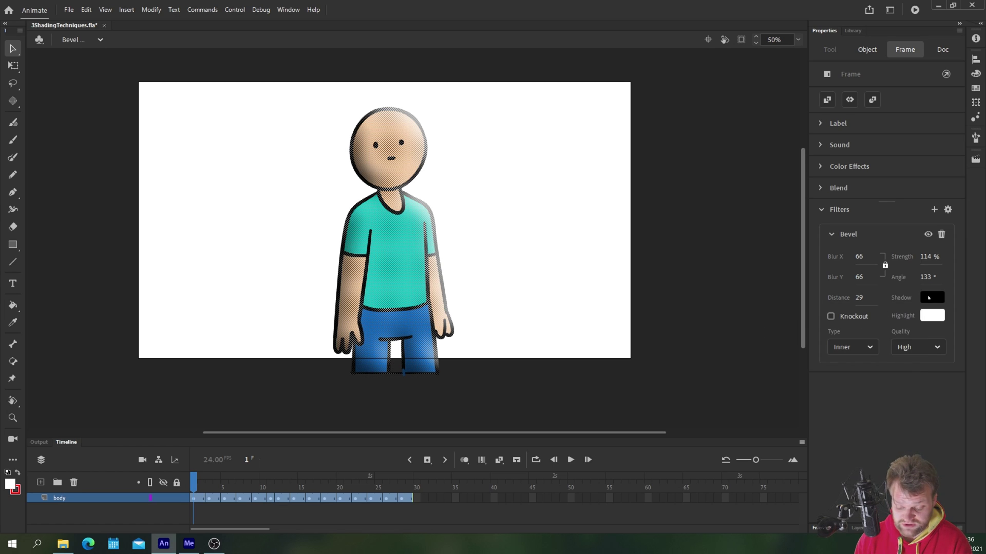
left_click(927, 317)
left_click(895, 313)
type("40")
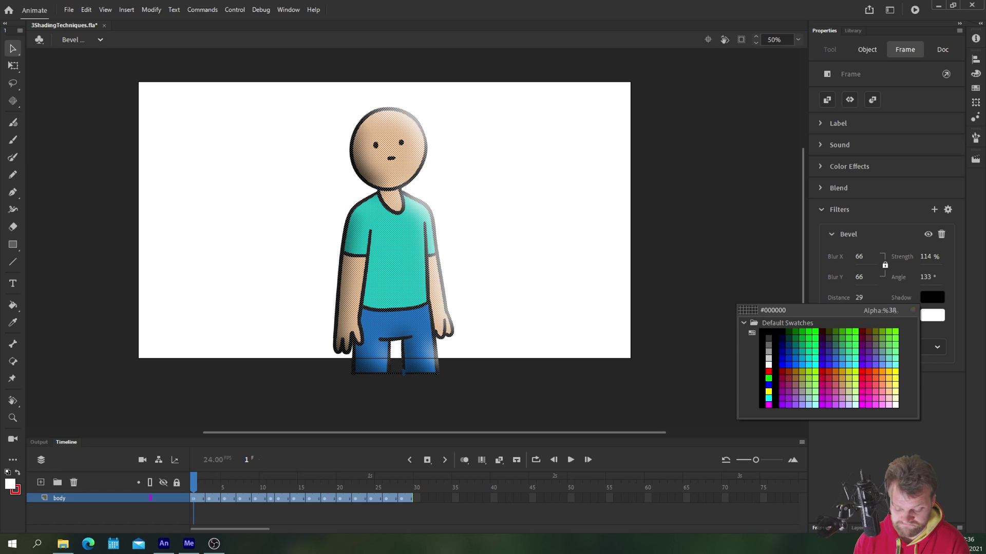
key("Return")
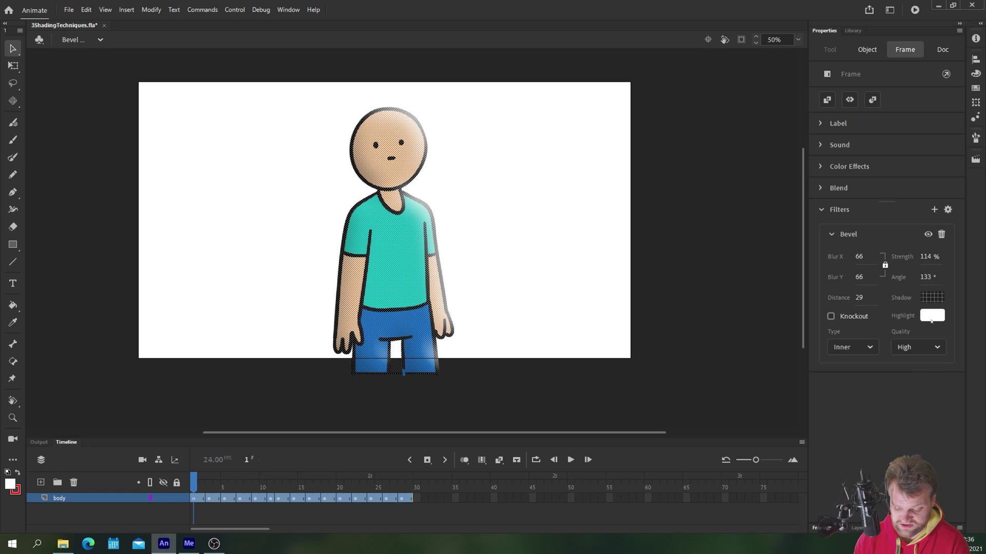
Lower the alpha of the Bevel filter's white highlight colour and deselect the body layer to preview the shading.
left_click(932, 315)
left_click_drag(896, 331, 894, 329)
left_click(307, 171)
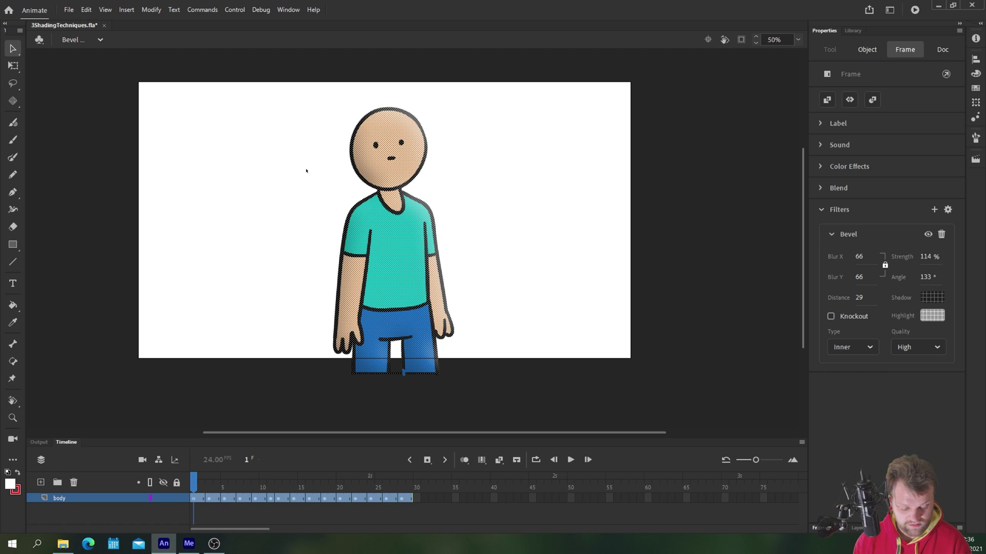
left_click(229, 148)
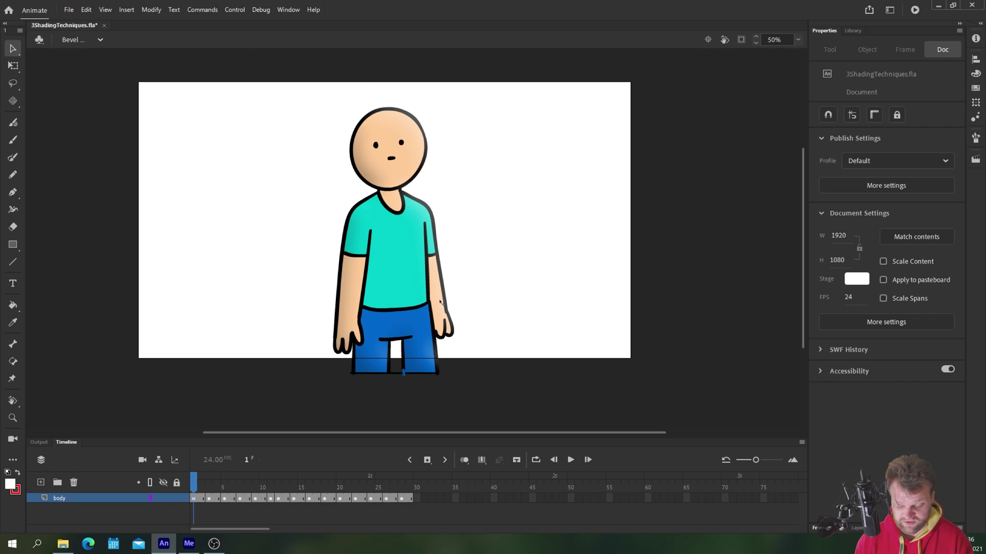
Set the Bevel shadow colour's alpha to 45% on the body layer and slightly raise the highlight colour's alpha.
left_click(61, 499)
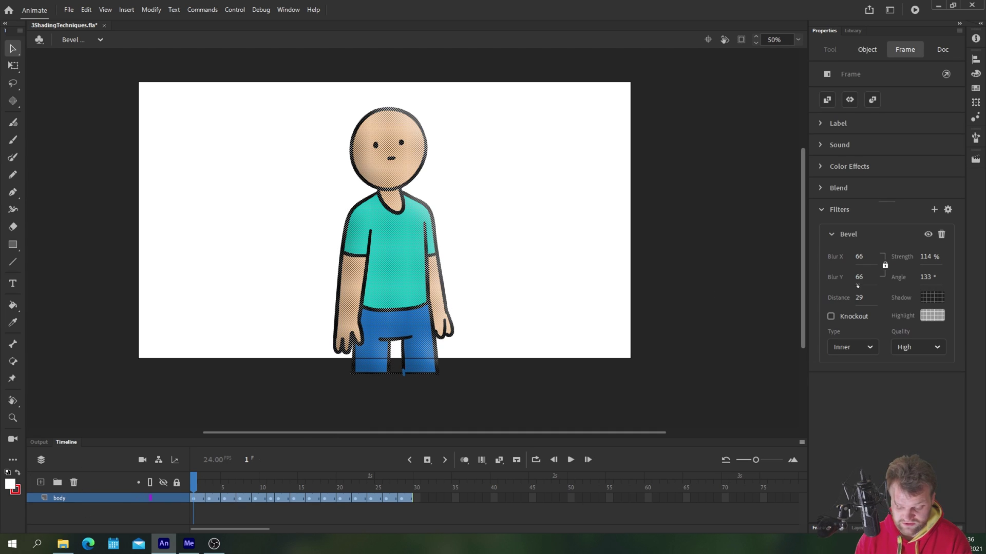
left_click(932, 297)
left_click_drag(894, 312, 895, 311)
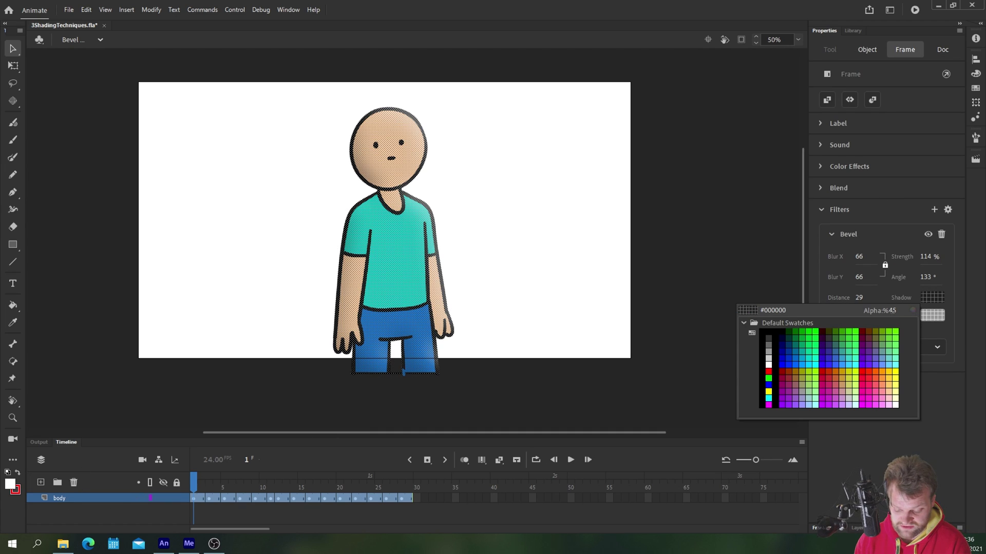
left_click(932, 315)
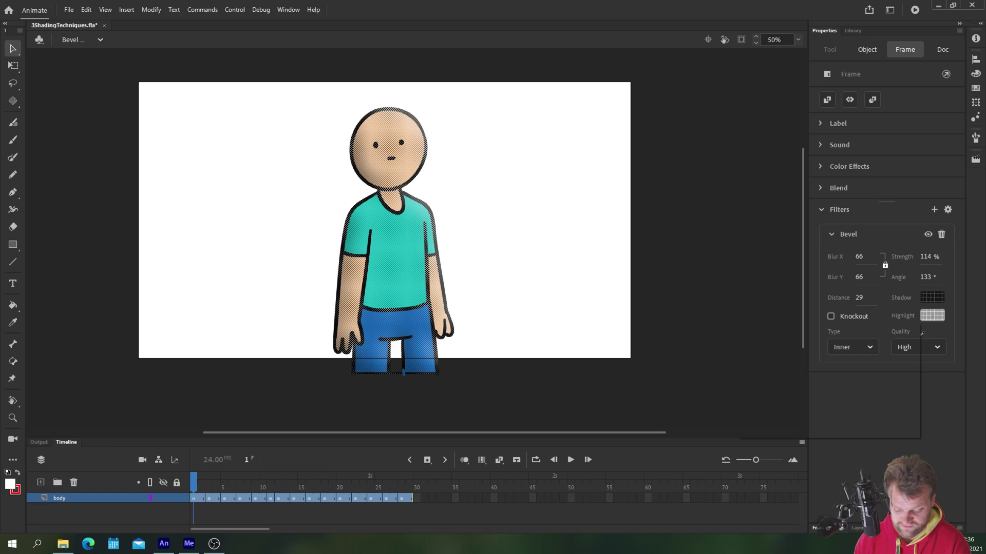
left_click(931, 316)
left_click_drag(890, 329, 892, 330)
left_click(915, 440)
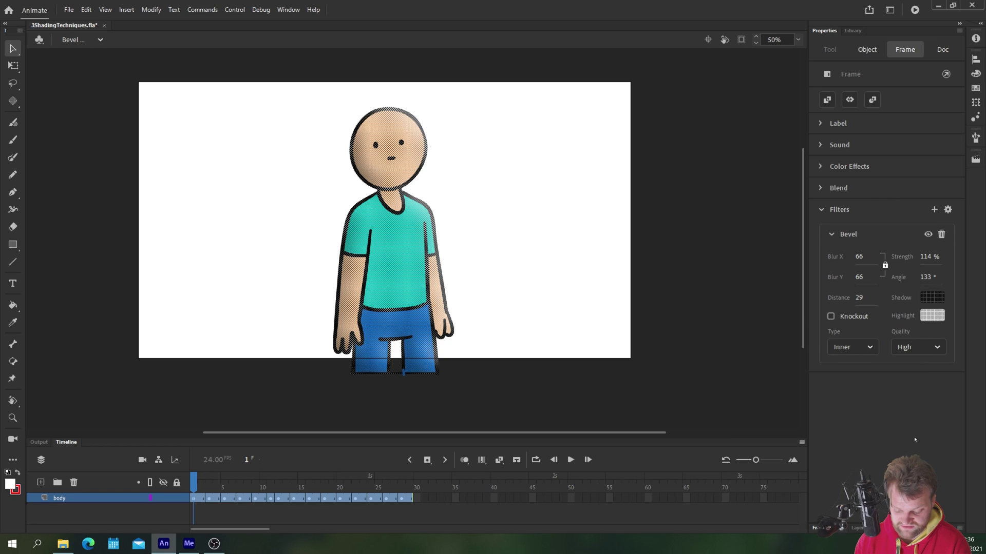
Deselect the body layer and play the animation to preview the Bevel shading.
left_click(223, 226)
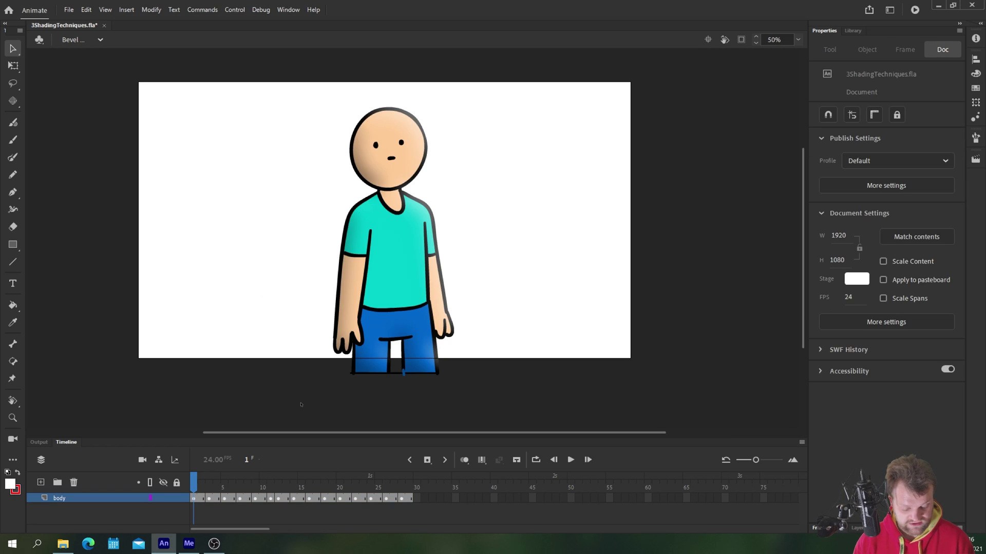
key("Return")
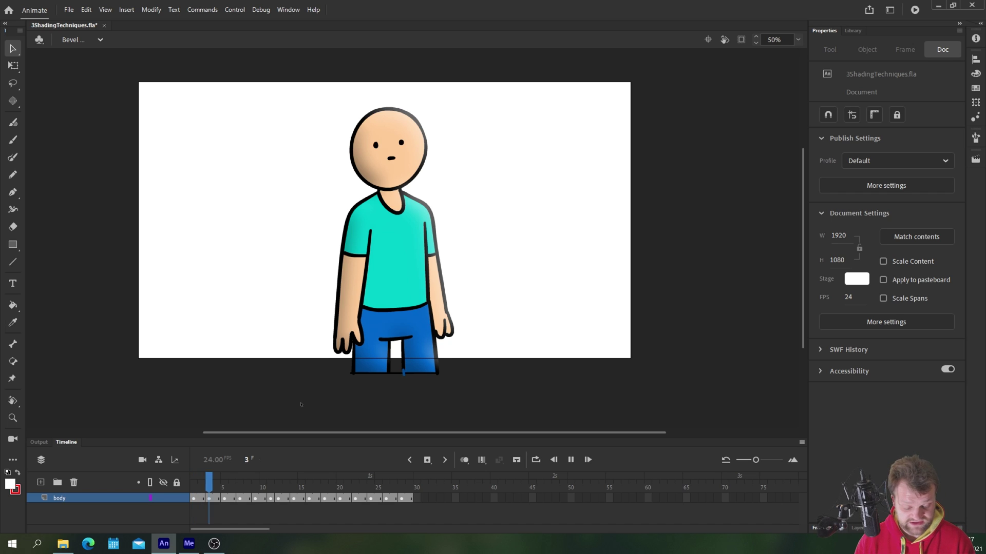
key("Return")
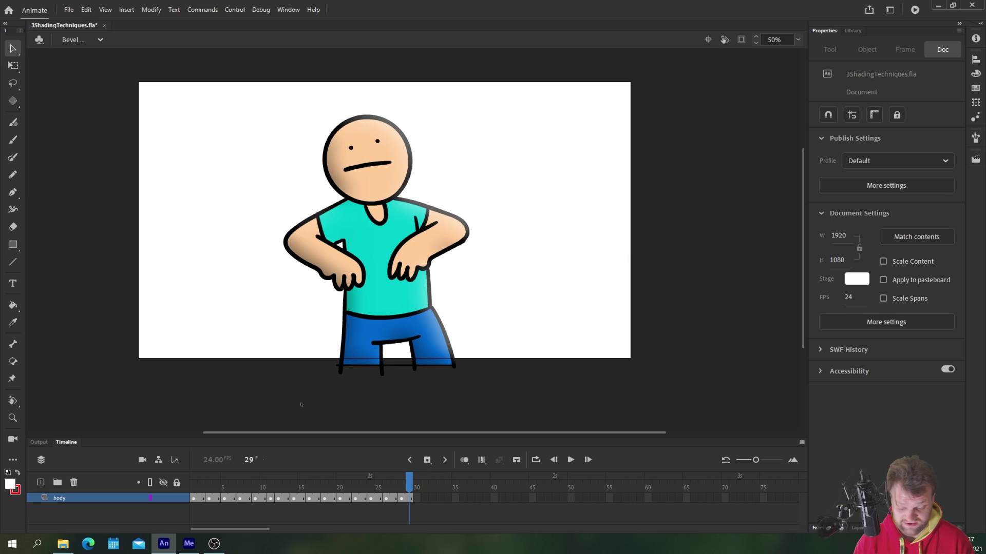
Raise the Bevel filter's distance to 46 on the body layer.
left_click(93, 498)
mouse_move(186, 544)
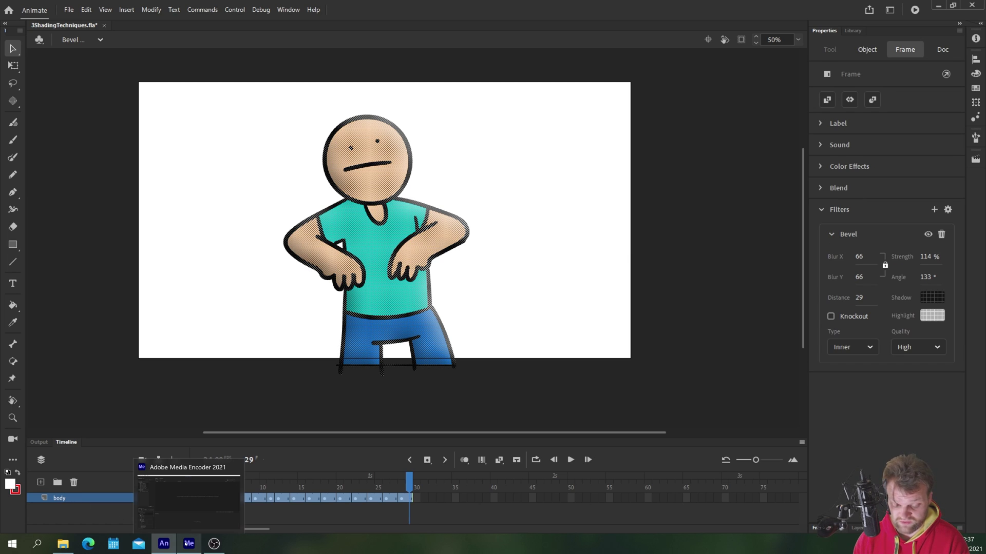
left_click_drag(857, 297, 859, 298)
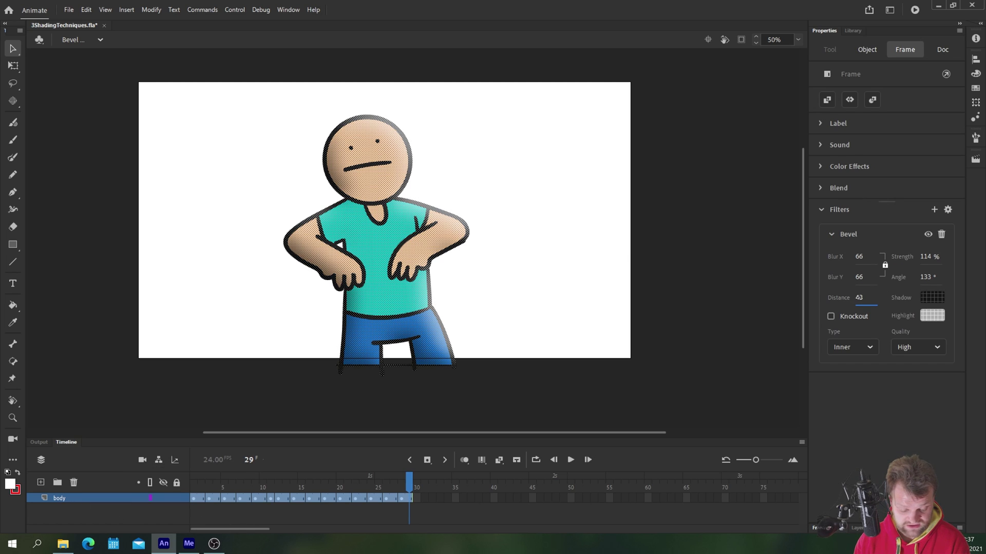
Add a Drop Shadow filter with Inner shadow enabled to the body layer and hide the Bevel filter.
left_click(934, 209)
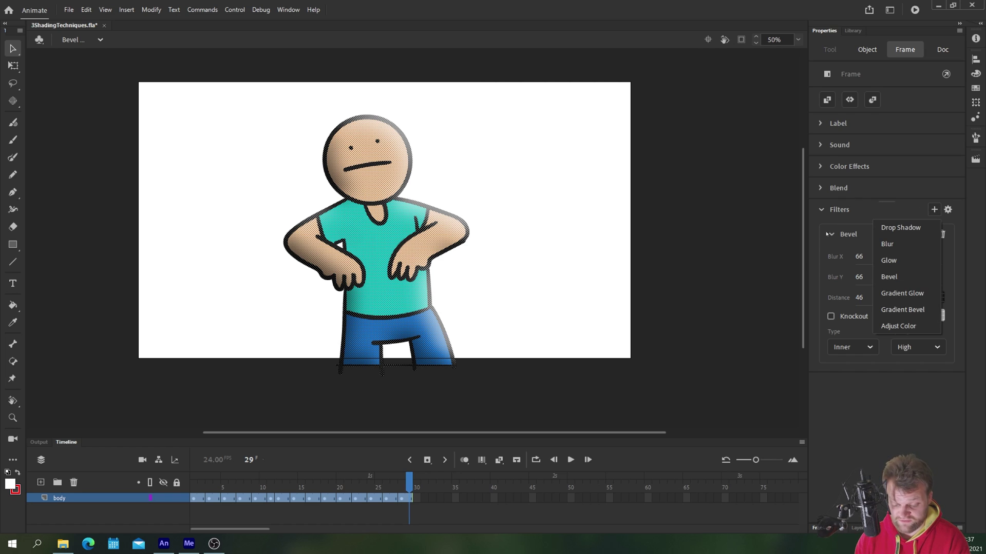
left_click(883, 228)
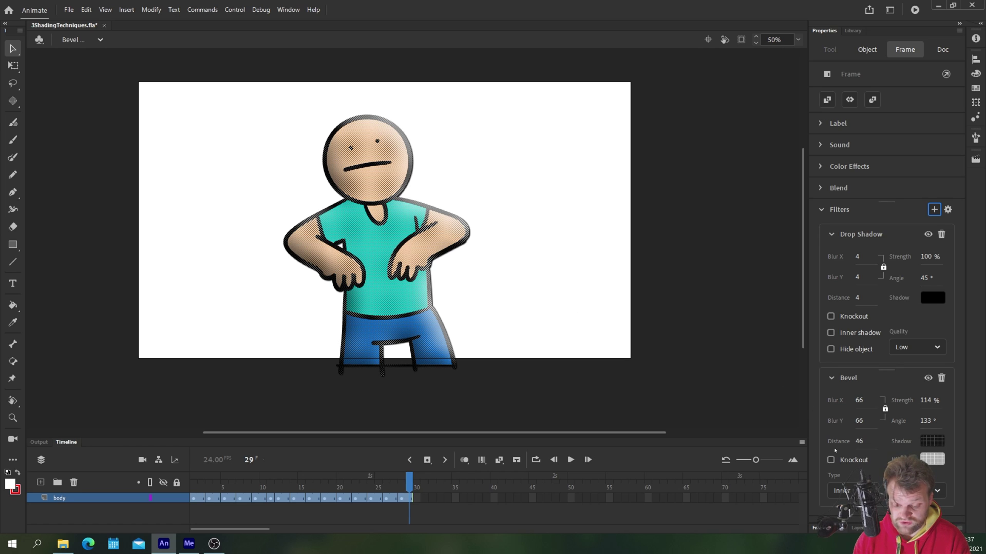
left_click(832, 332)
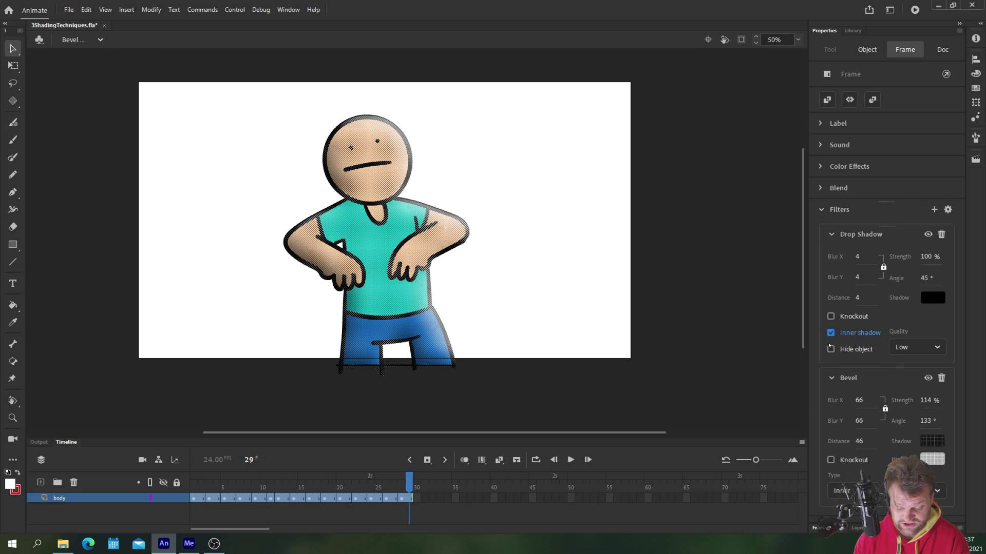
left_click(927, 378)
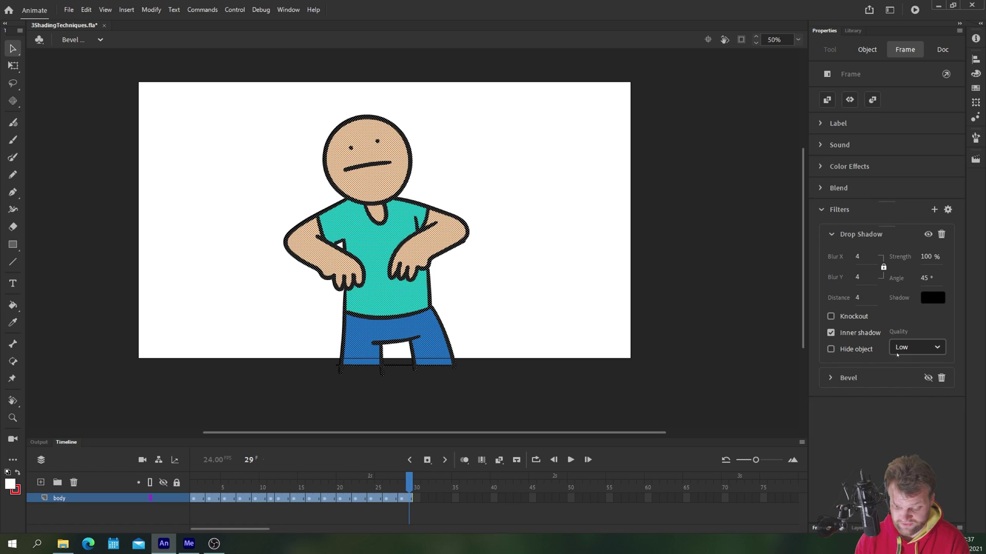
Set the Drop Shadow filter to High quality, blur 60 and distance 35.
left_click(917, 347)
left_click(902, 399)
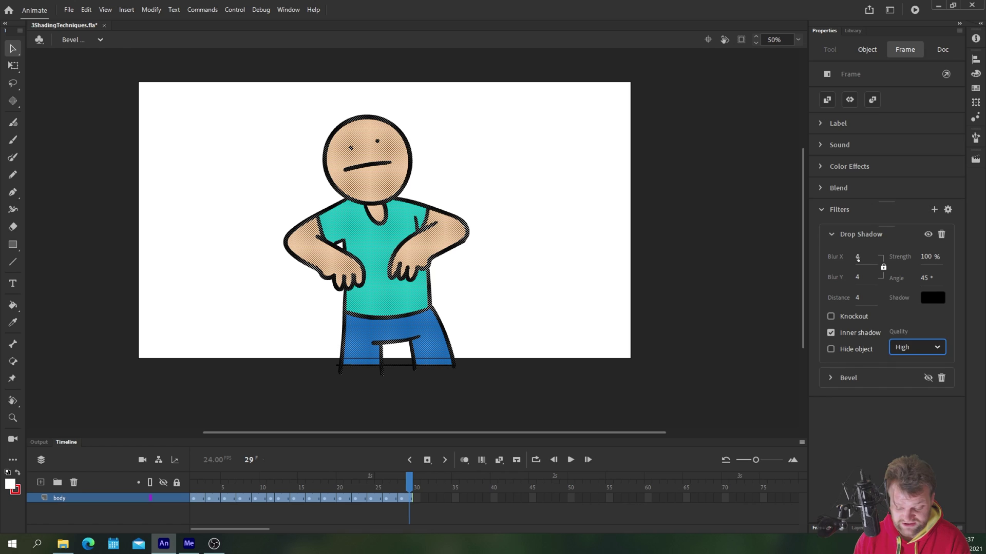
left_click(857, 257)
type("60")
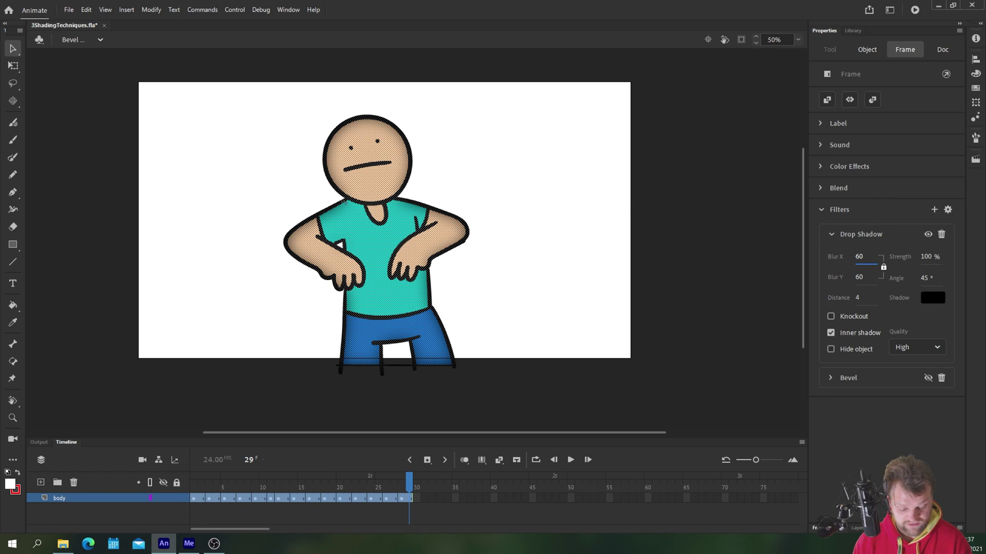
left_click(858, 299)
type("35")
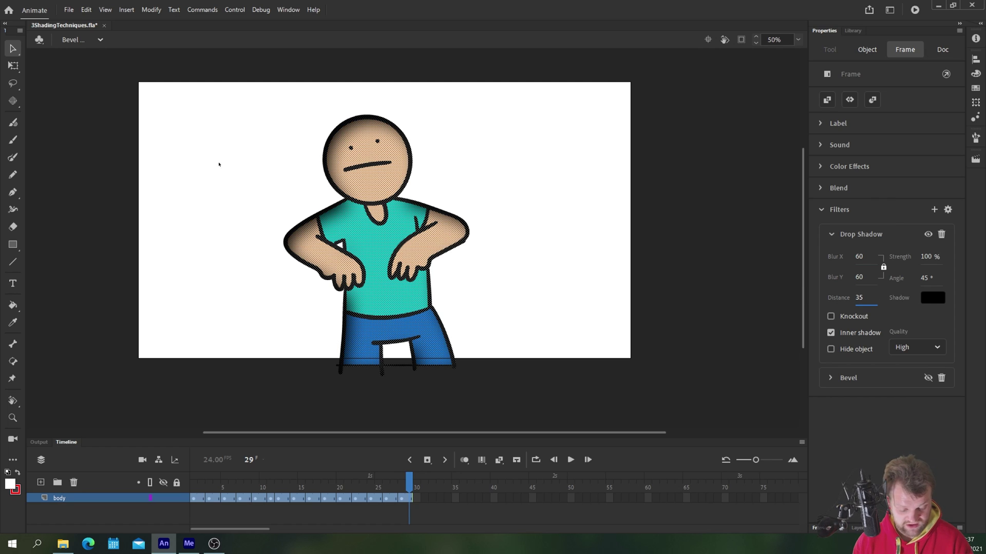
Deselect the body layer, play the animation to preview the inner shadow, and return to the first frame.
left_click(219, 164)
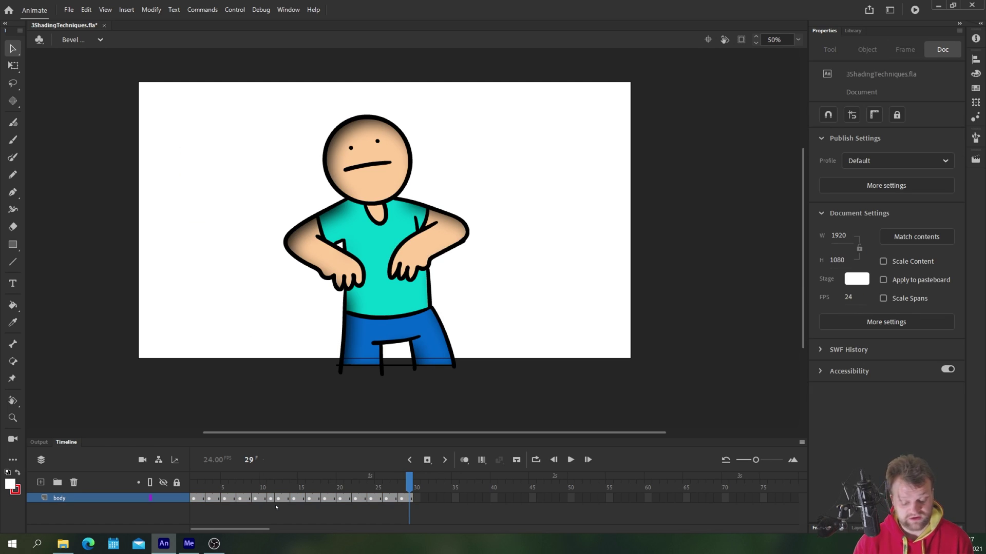
key("Return")
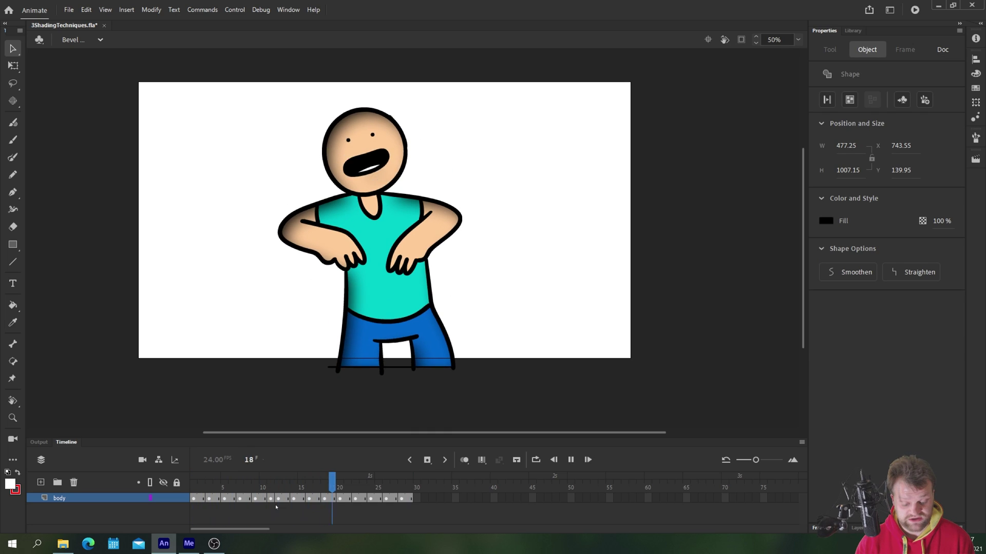
key("Return")
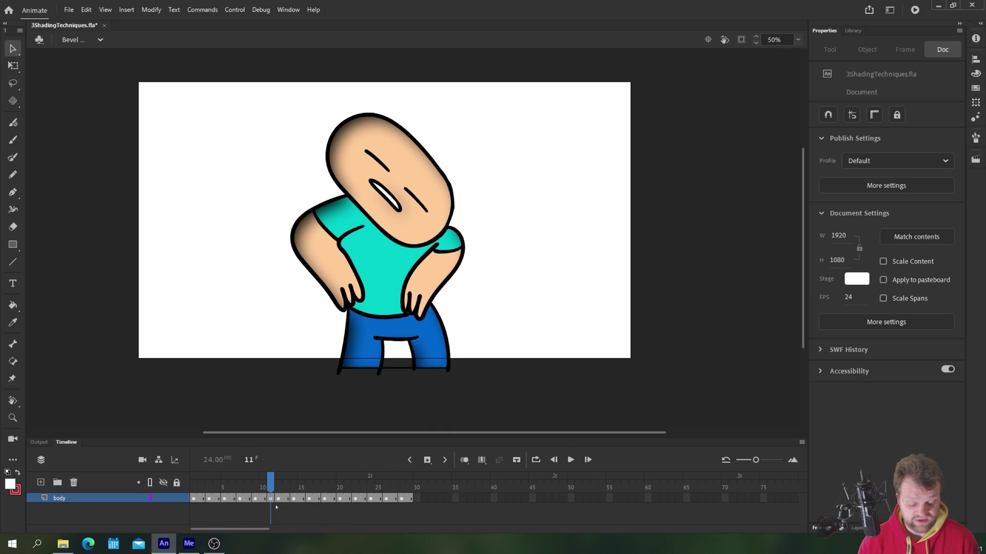
key("shift+comma")
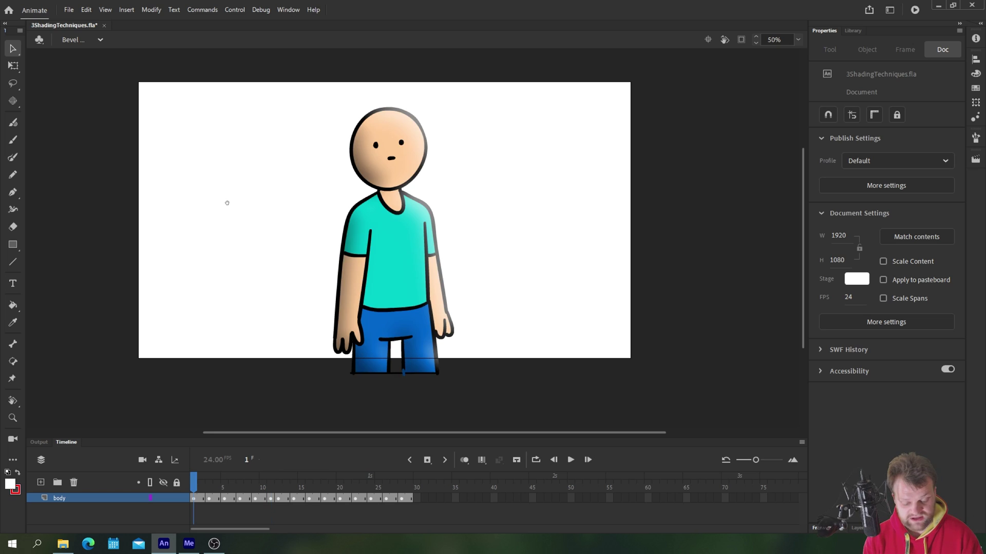
Compare the character's shading in the Pencil Tool and Blending Modes scenes, and return to the Bevel Emboss scene.
left_click_drag(226, 203, 270, 213)
left_click(79, 40)
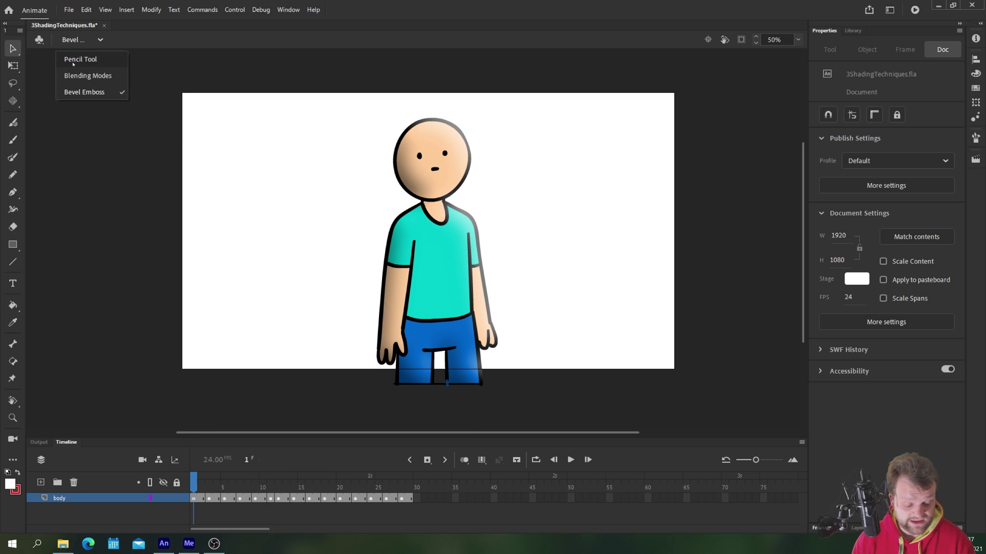
left_click(72, 60)
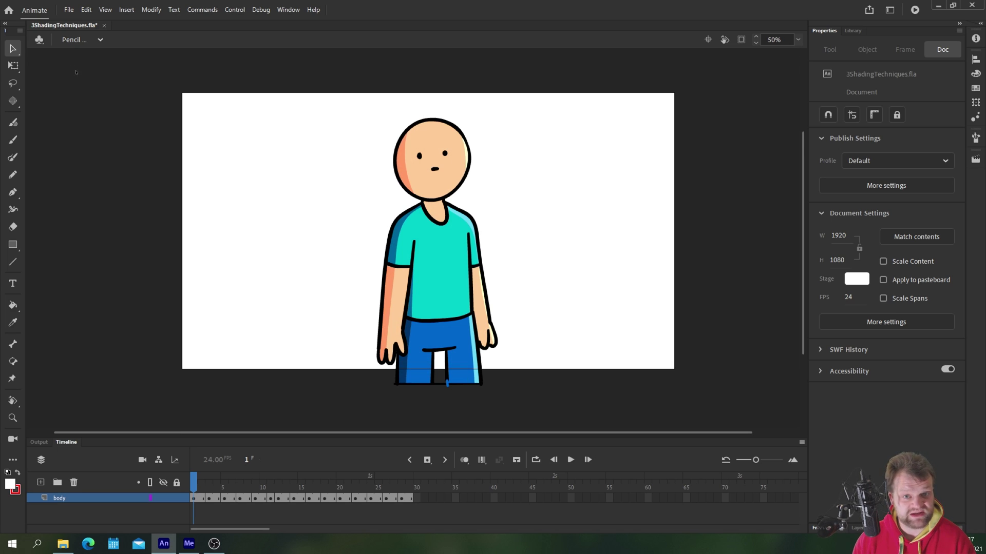
left_click(72, 41)
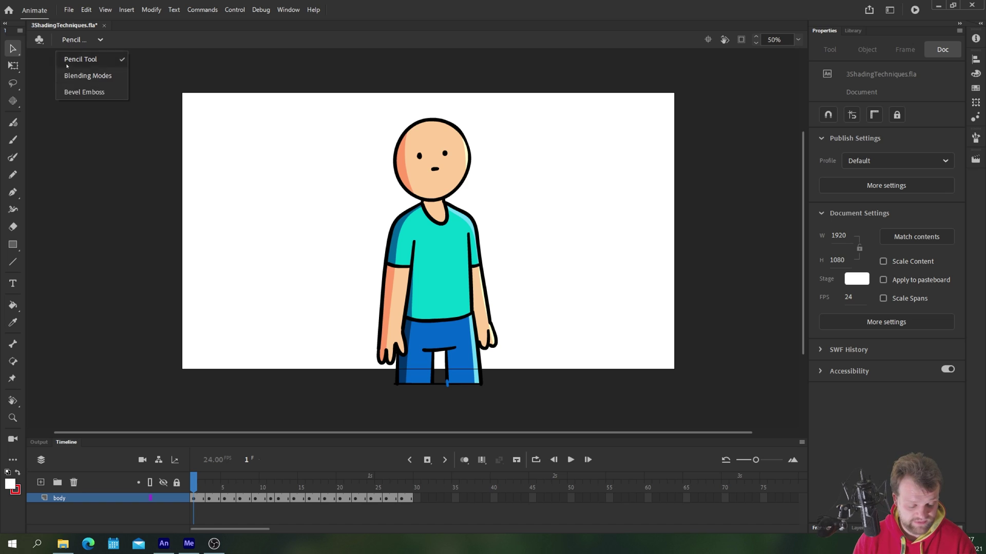
left_click(72, 76)
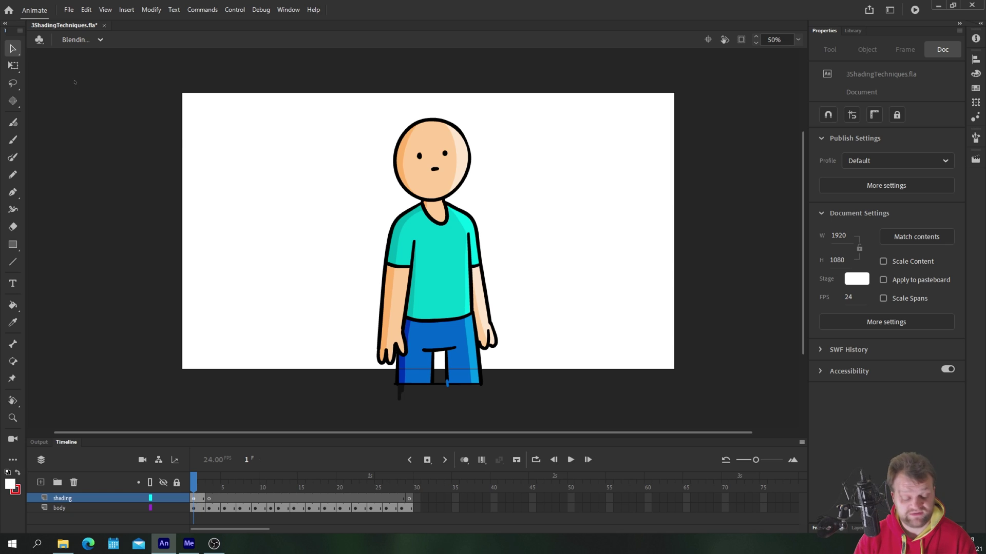
left_click(71, 39)
left_click(74, 92)
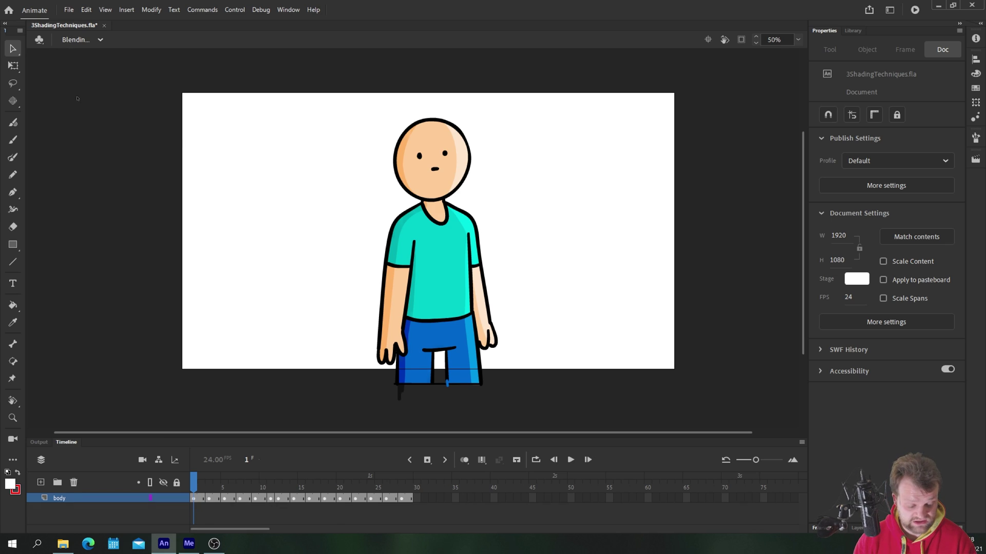